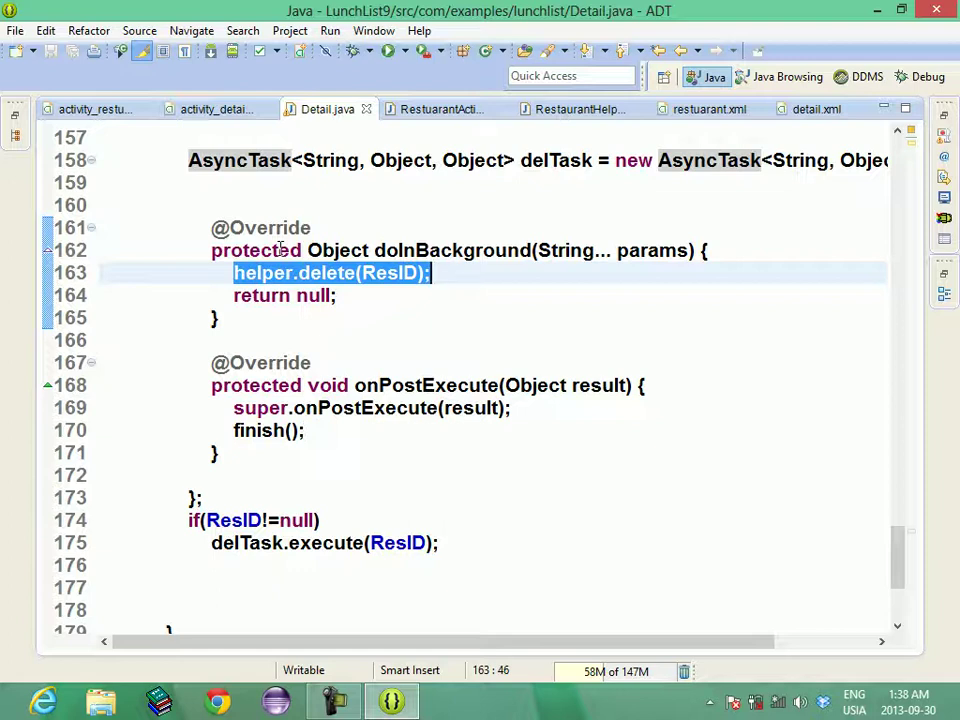
Delete one of the two blank lines above the doInBackground override in the delTask AsyncTask
key("Up")
key("Up")
key("Up")
key("Up")
key("Up")
key("Up")
key("Up")
key("Up")
key("Up")
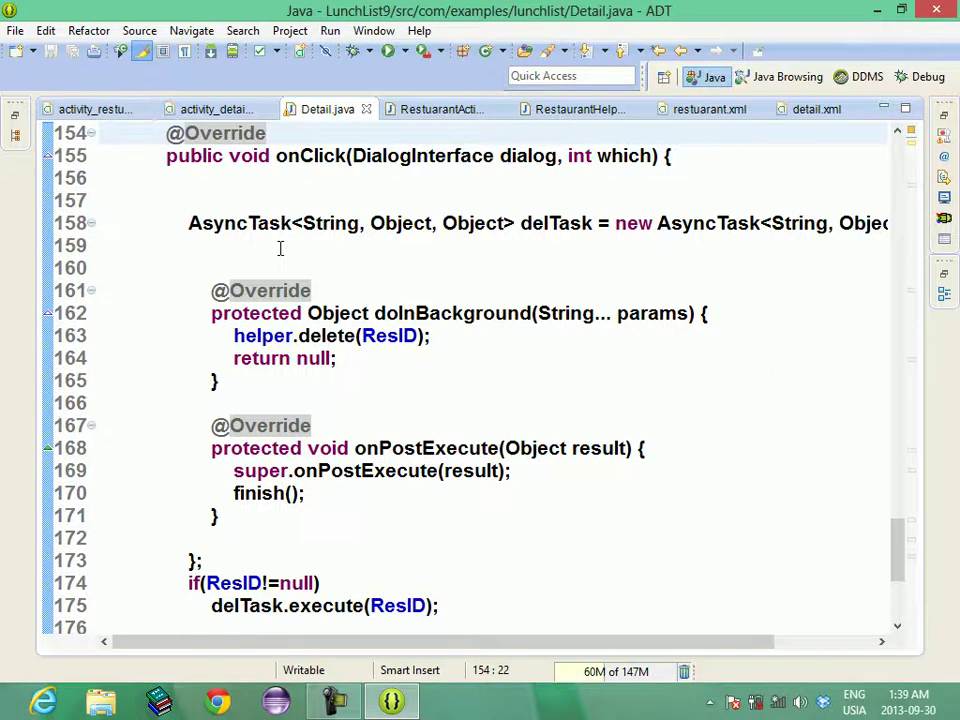
left_click(280, 248)
key("Delete")
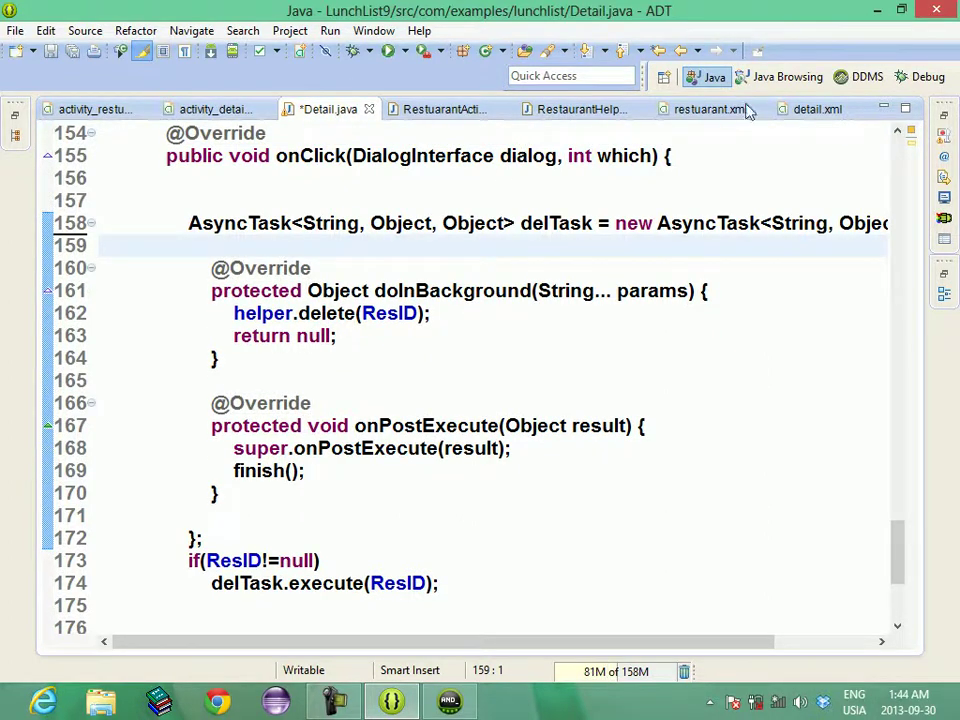
Switch to the DDMS perspective and write "Dalvik Debug Monitor Server" in a new Notepad document
left_click(848, 82)
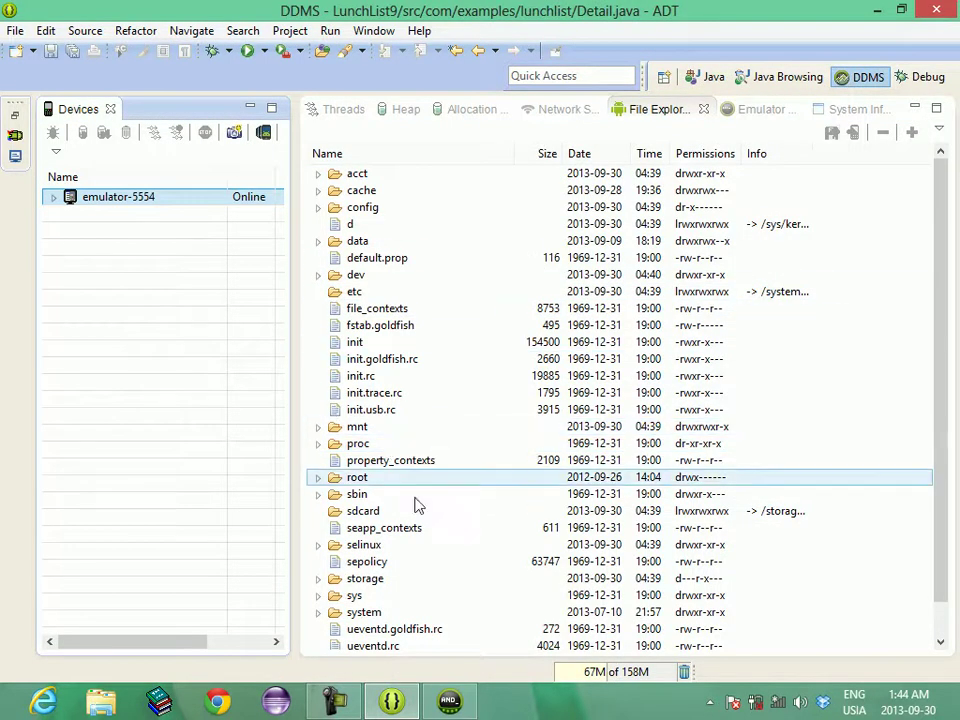
left_click(10, 710)
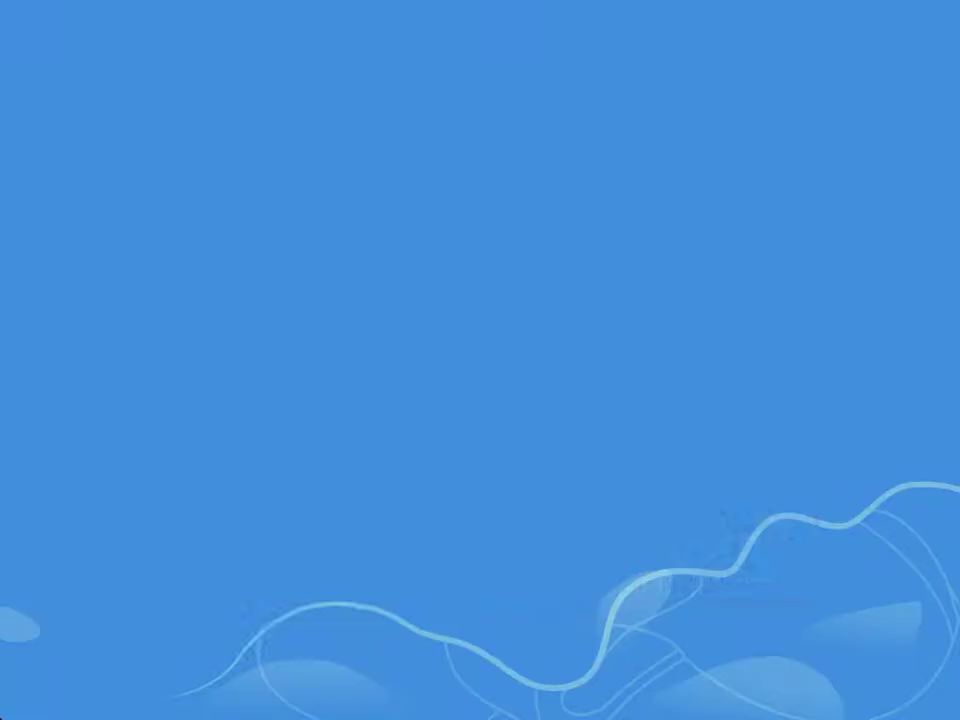
type("not")
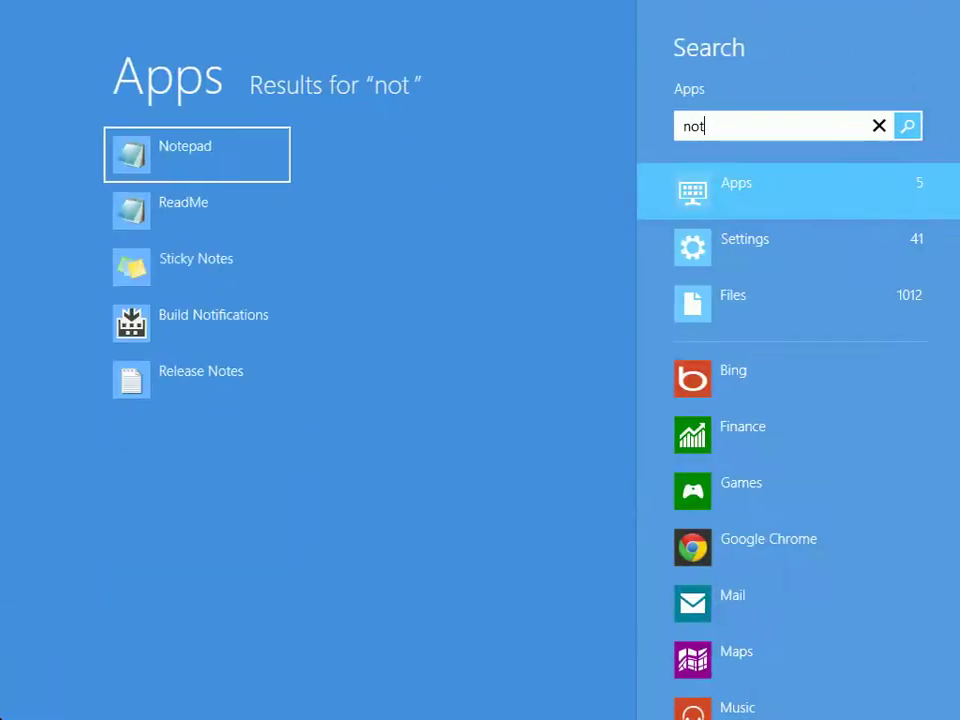
key("Return")
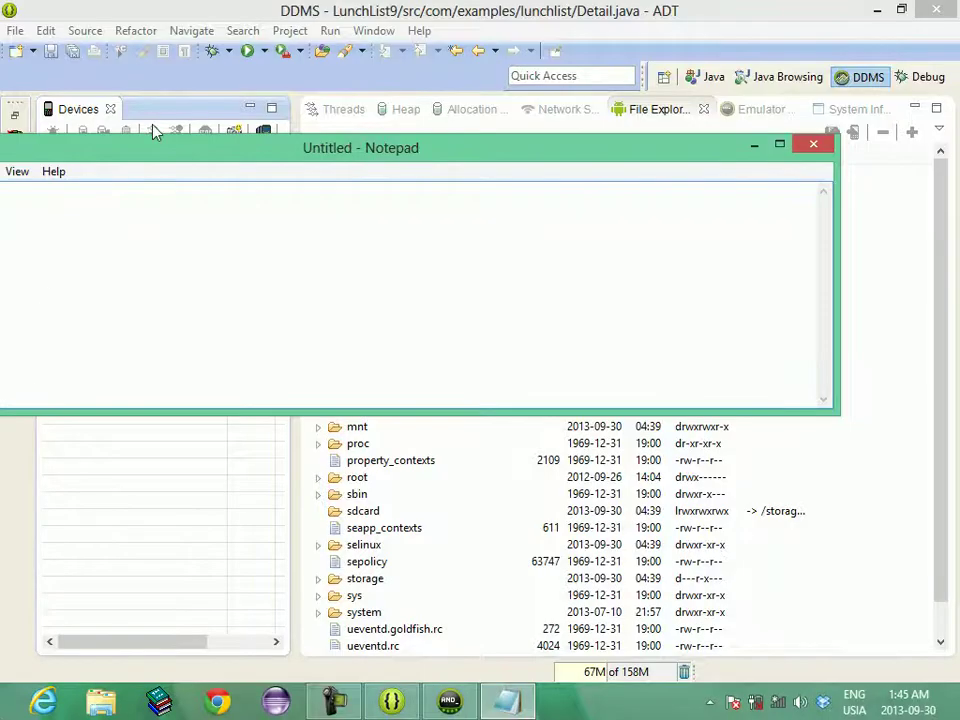
left_click_drag(176, 142, 484, 391)
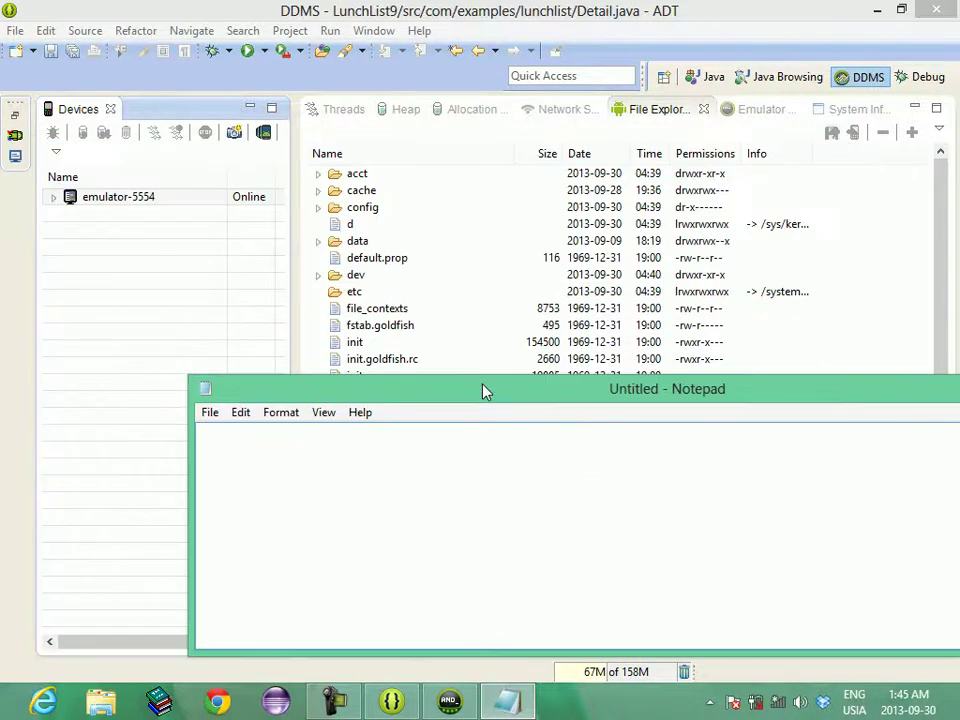
type("Dalvik ")
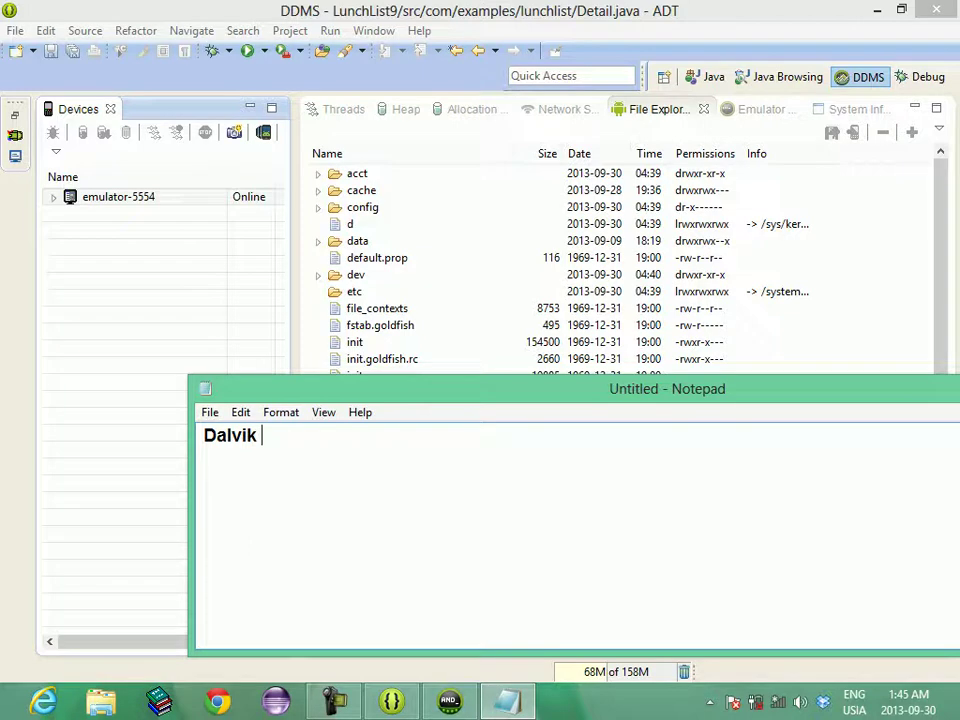
type("Debug Mon")
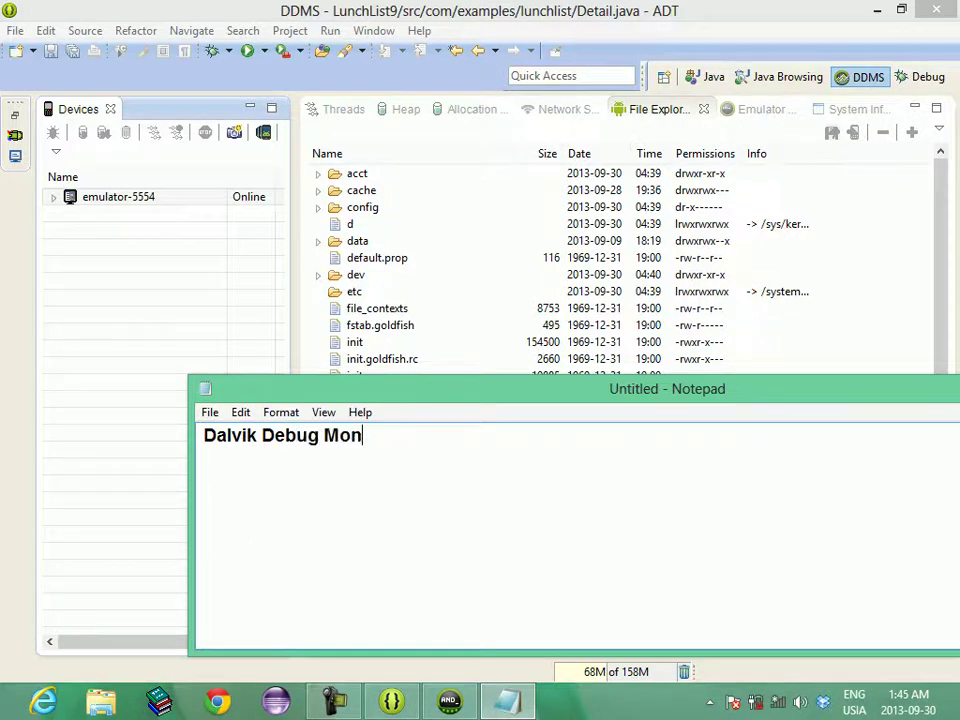
type("itor Server")
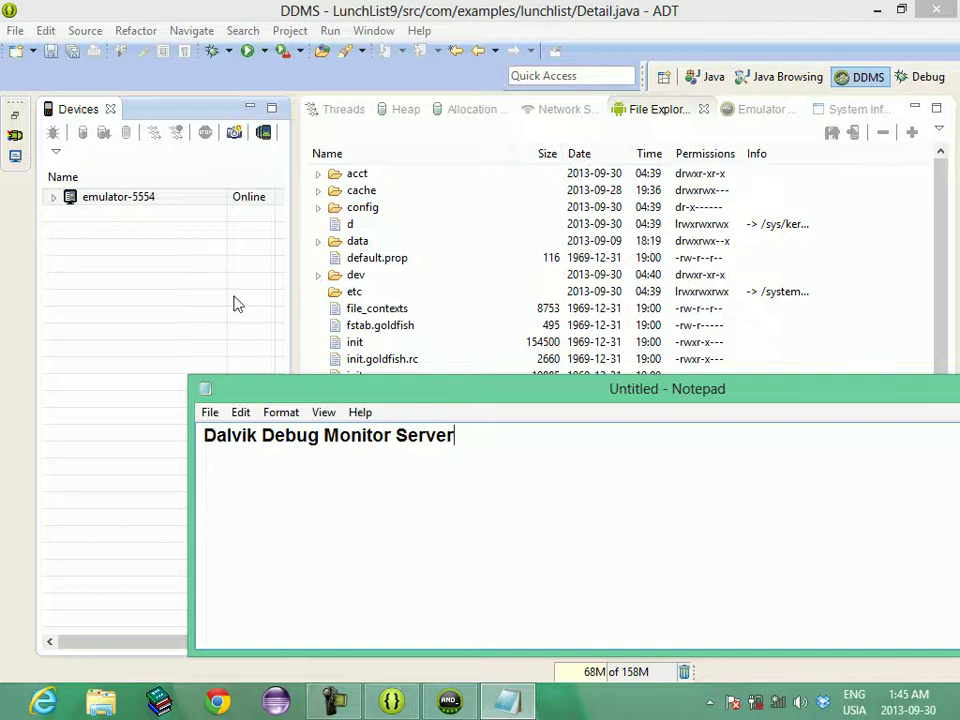
Examine the processes running on emulator-5554 and the device's root file system, including the init file and the sdcard folder
left_click(183, 205)
left_click(183, 205)
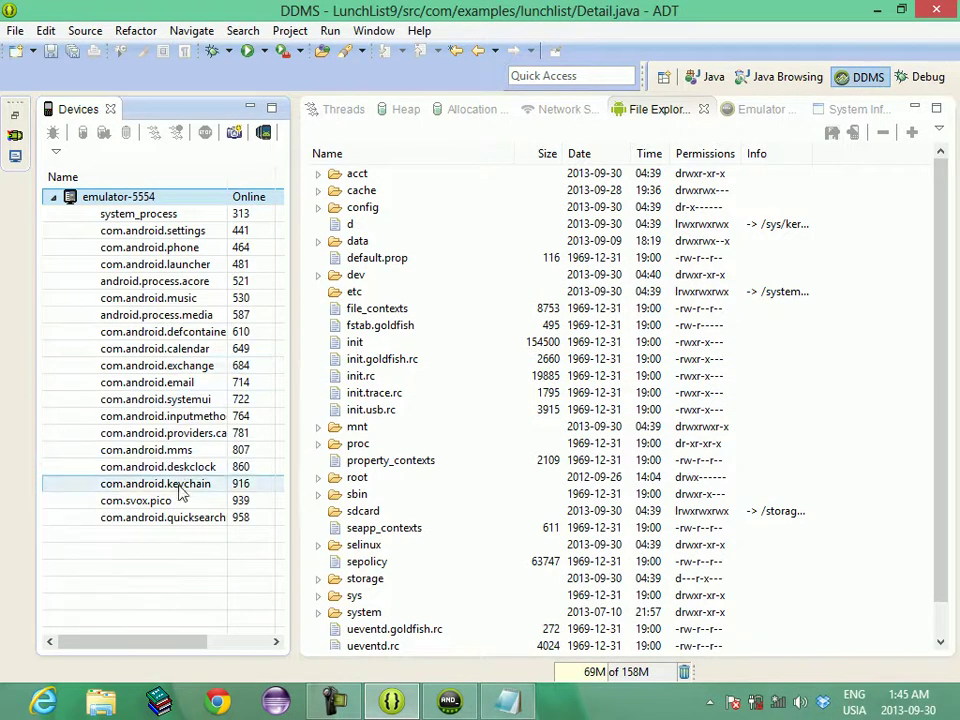
left_click(369, 176)
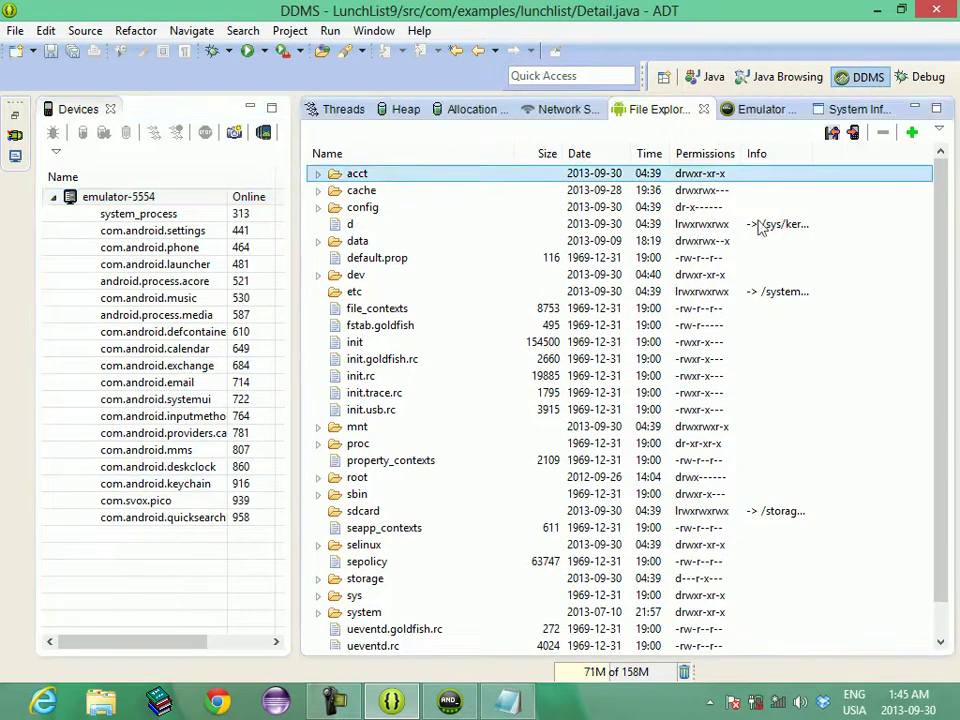
left_click_drag(942, 265, 946, 332)
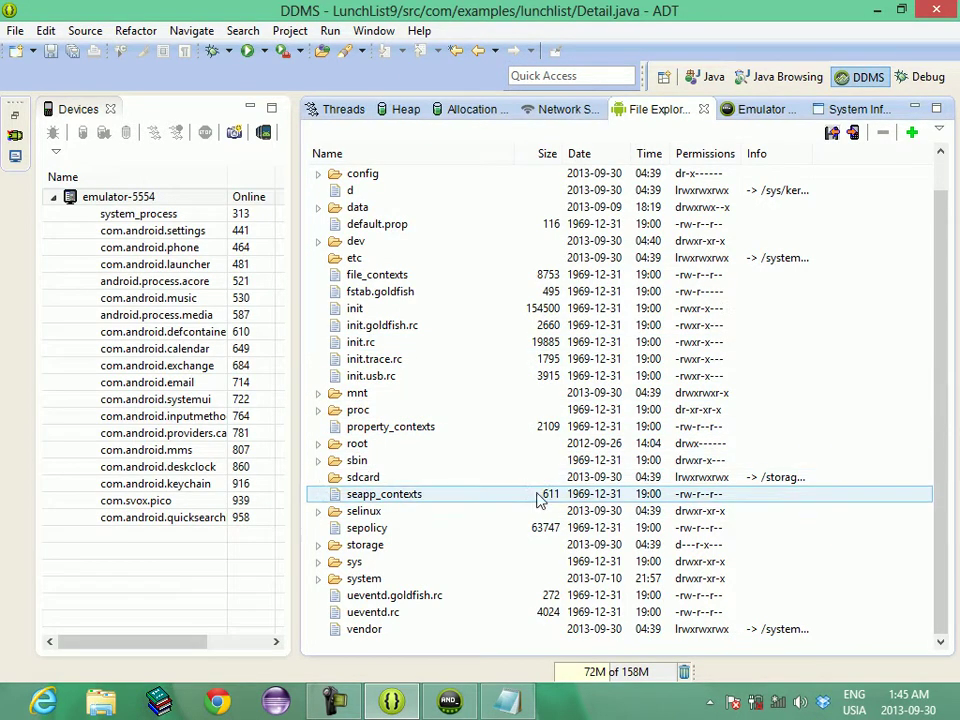
left_click(497, 313)
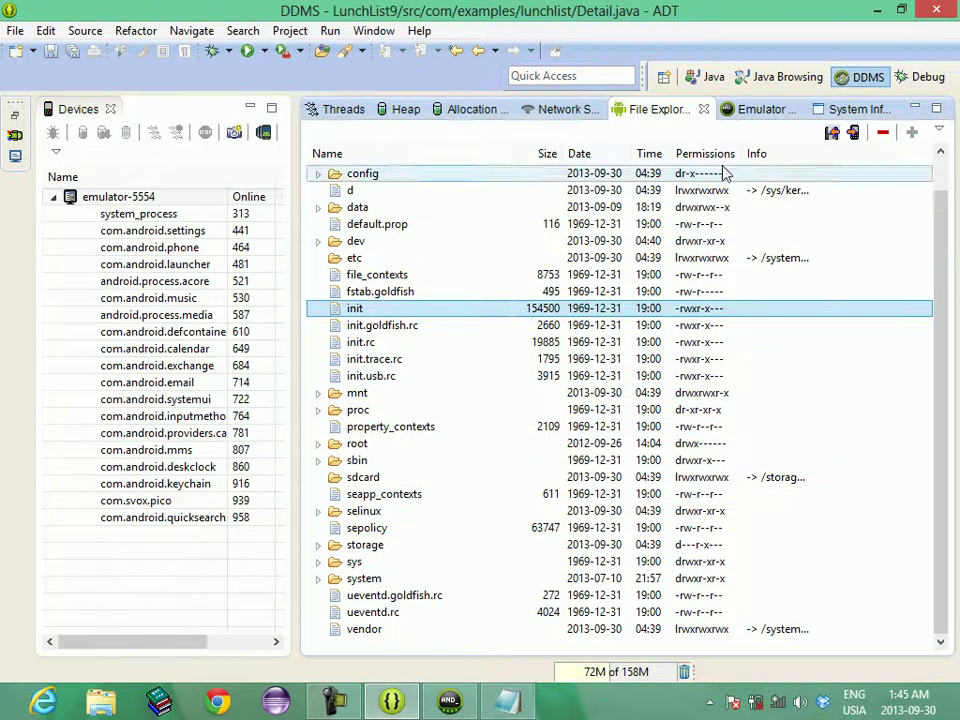
left_click(834, 141)
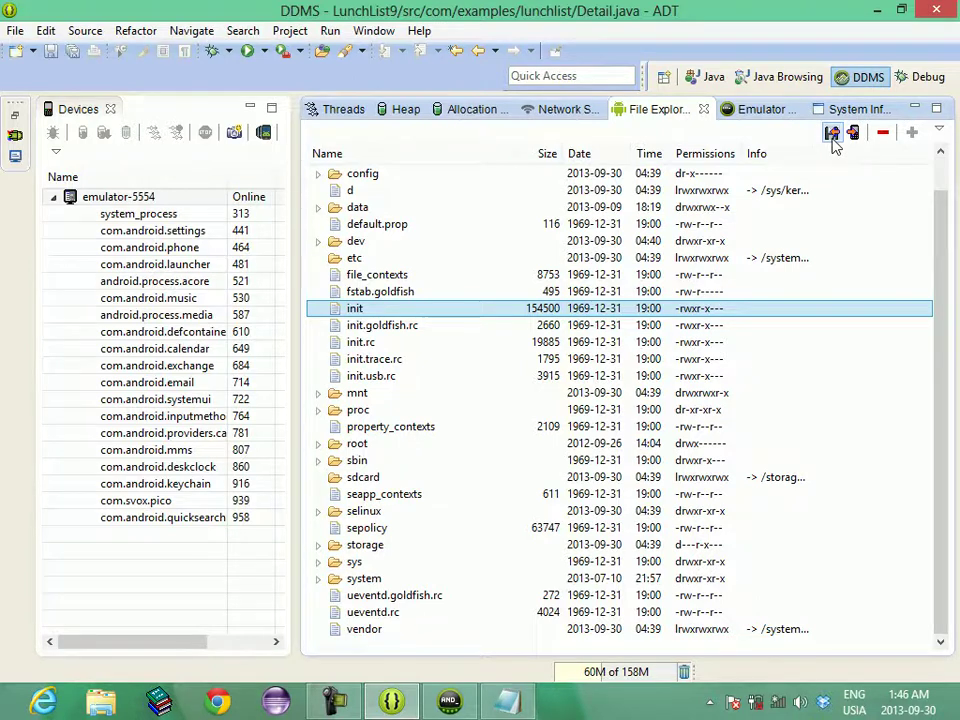
left_click(535, 477)
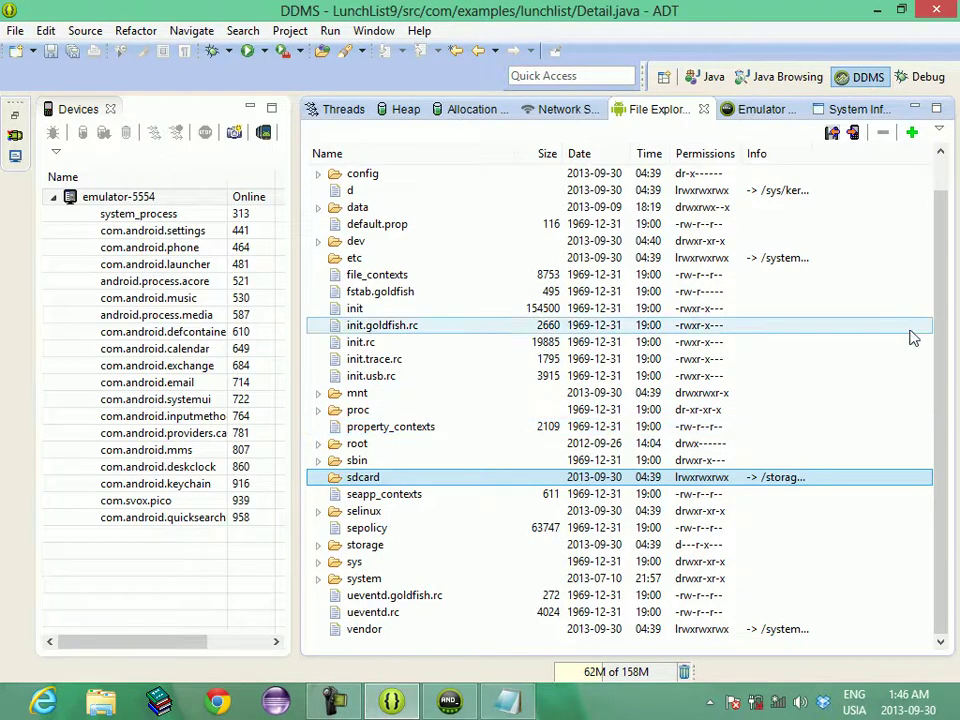
left_click_drag(940, 388, 932, 279)
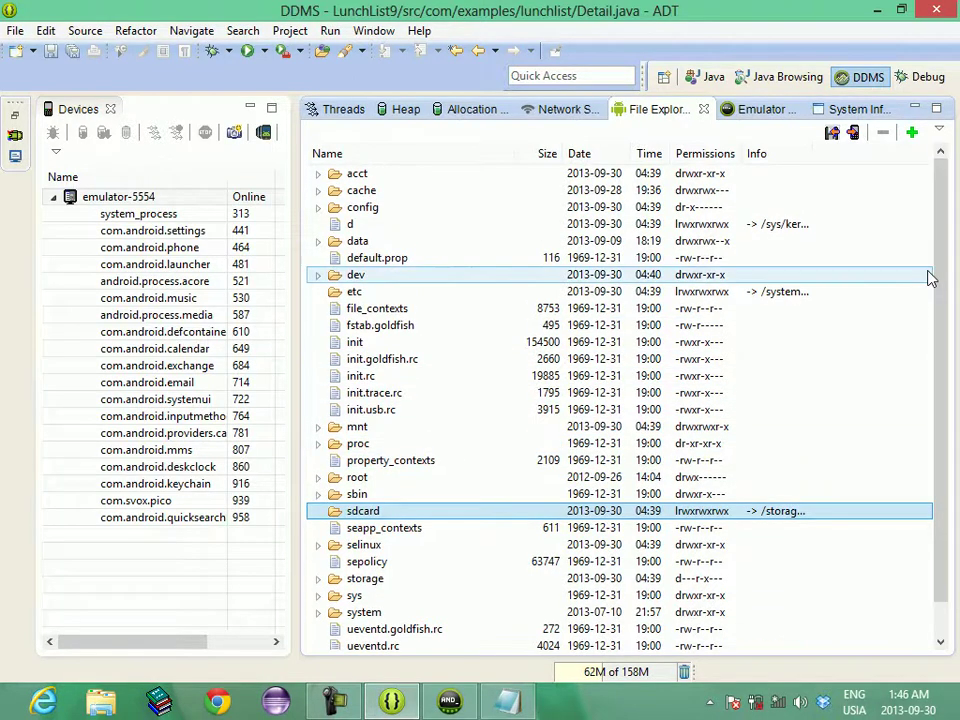
left_click_drag(943, 335, 948, 302)
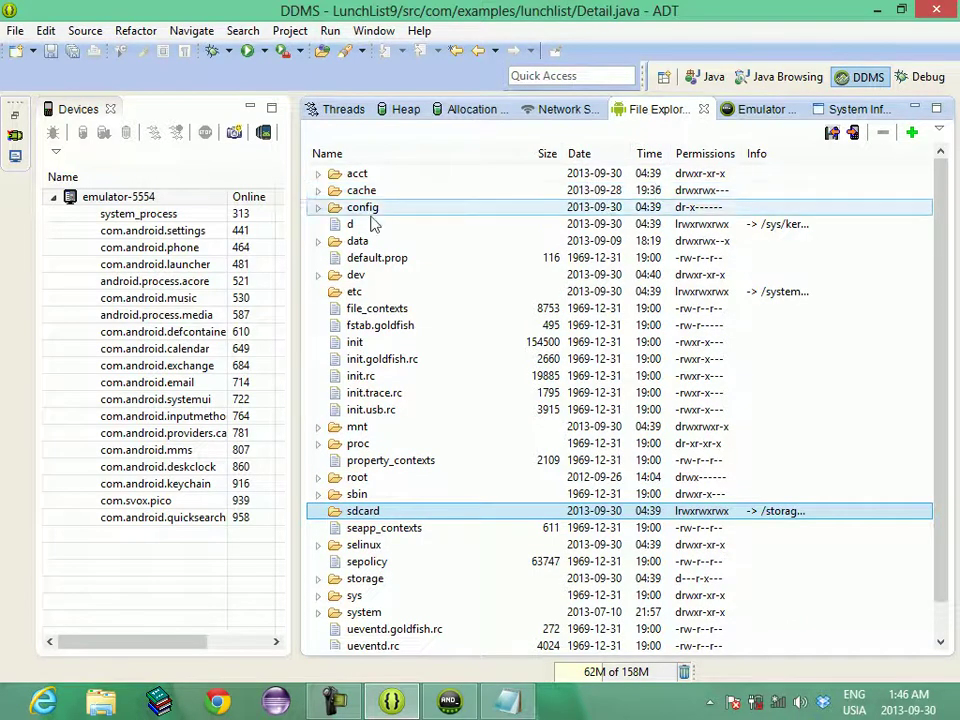
Expand the device's data/data folder down to the example packages and widen the Name column to fit the full package names
left_click(353, 244)
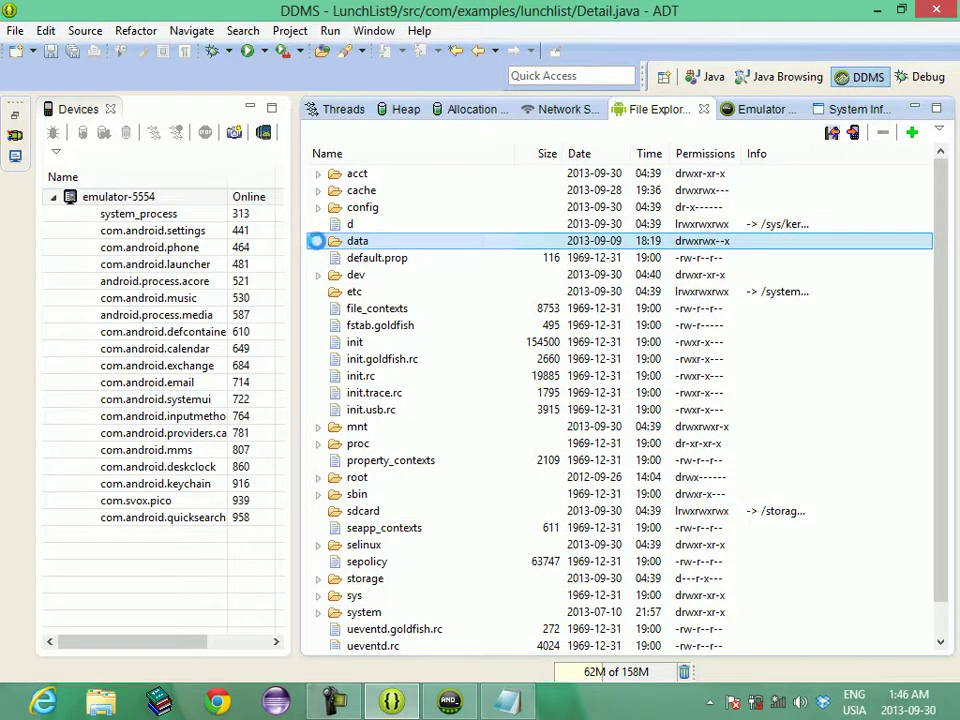
left_click(318, 243)
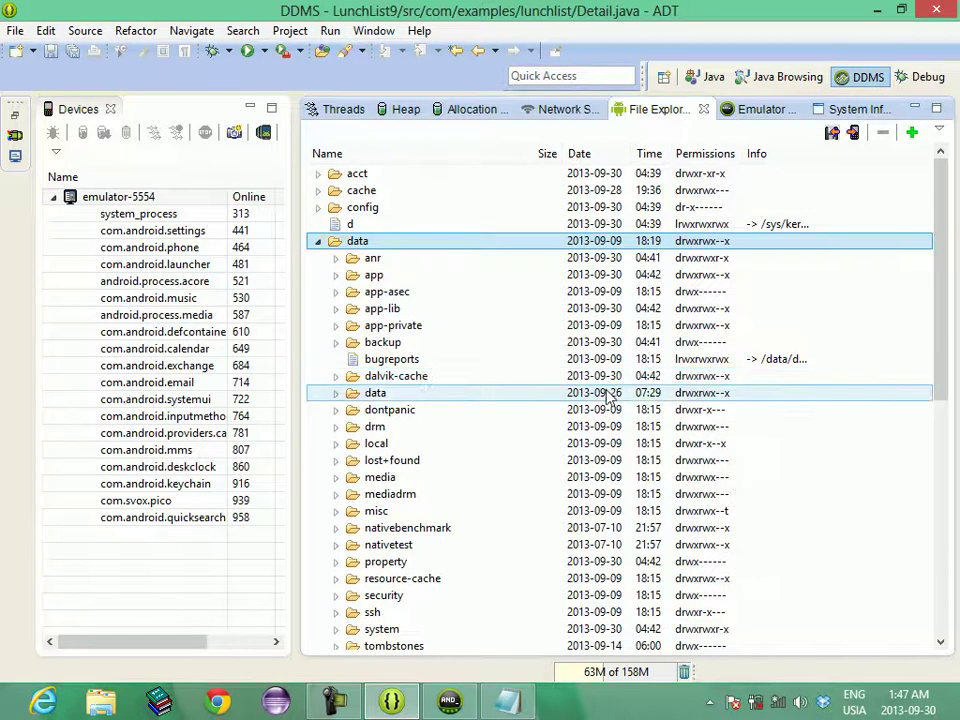
left_click(456, 396)
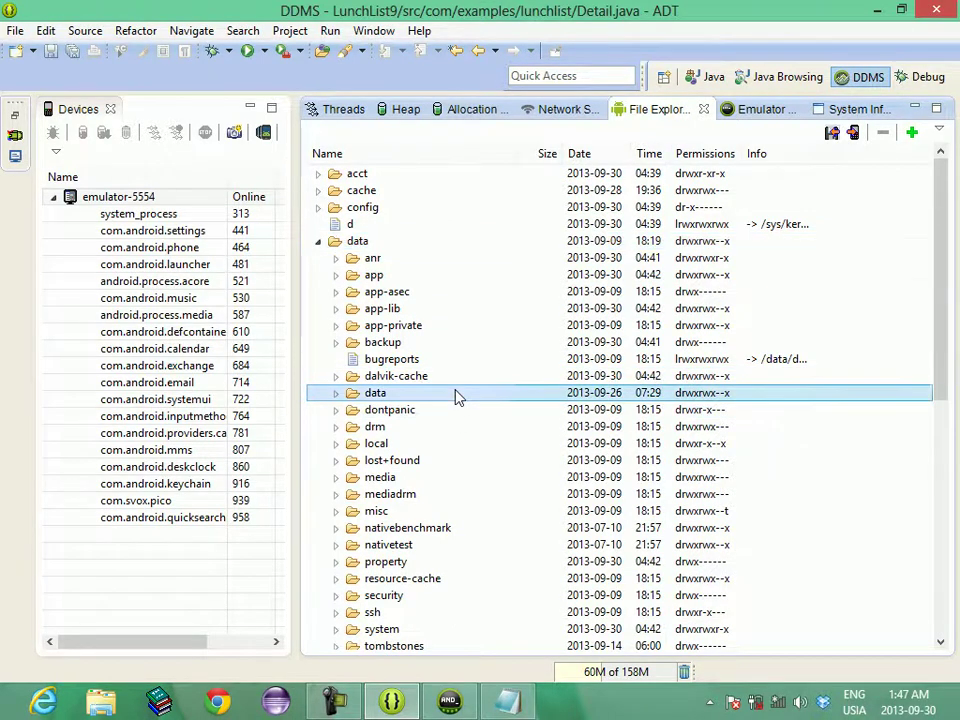
double_click(456, 396)
left_click_drag(950, 213, 932, 467)
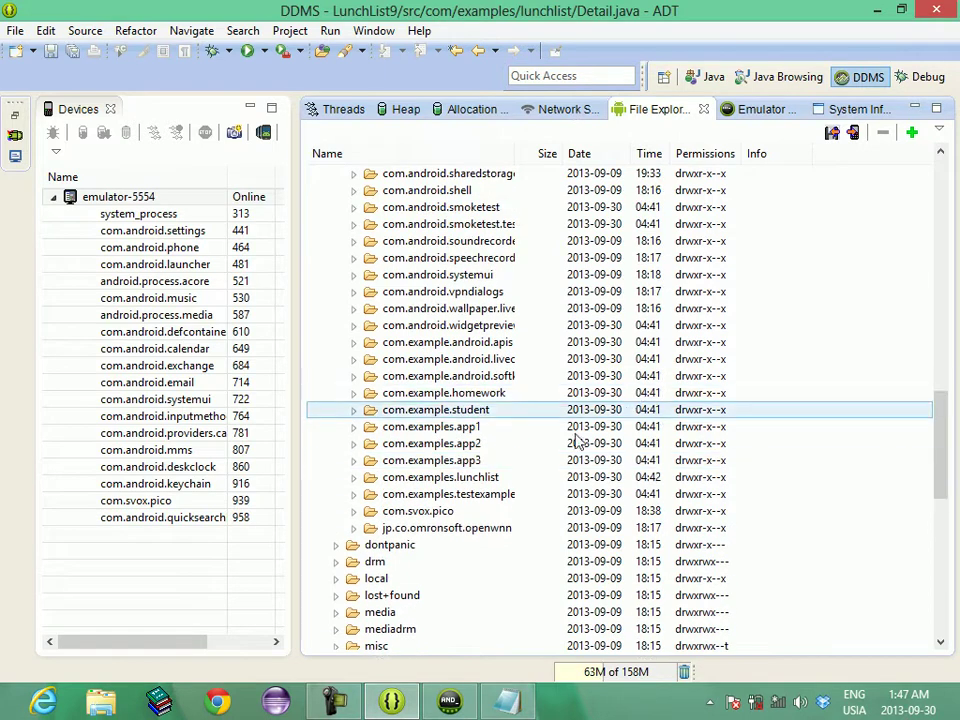
left_click(479, 495)
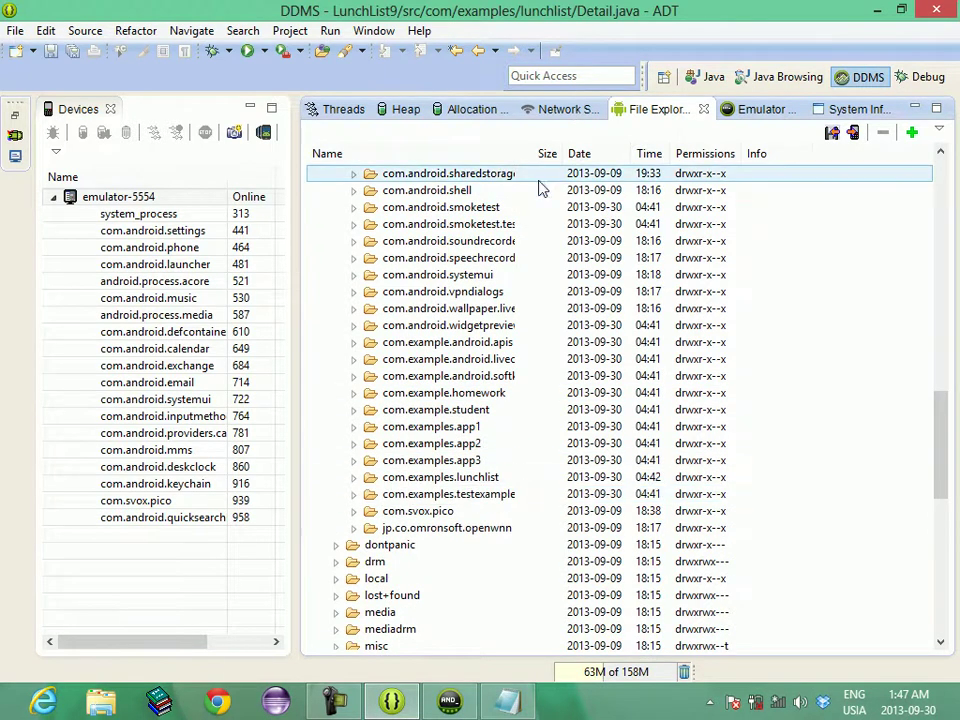
left_click_drag(517, 158, 623, 175)
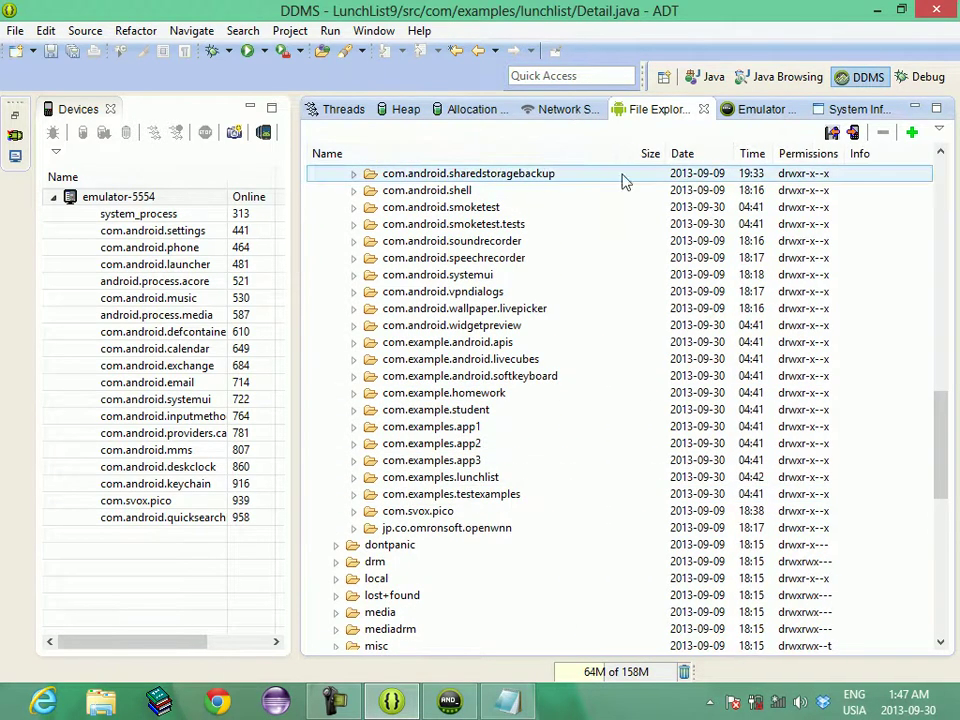
Expand the databases folder of com.examples.lunchlist and select both lunchlist_db and lunchlist_db-journal
left_click(450, 481)
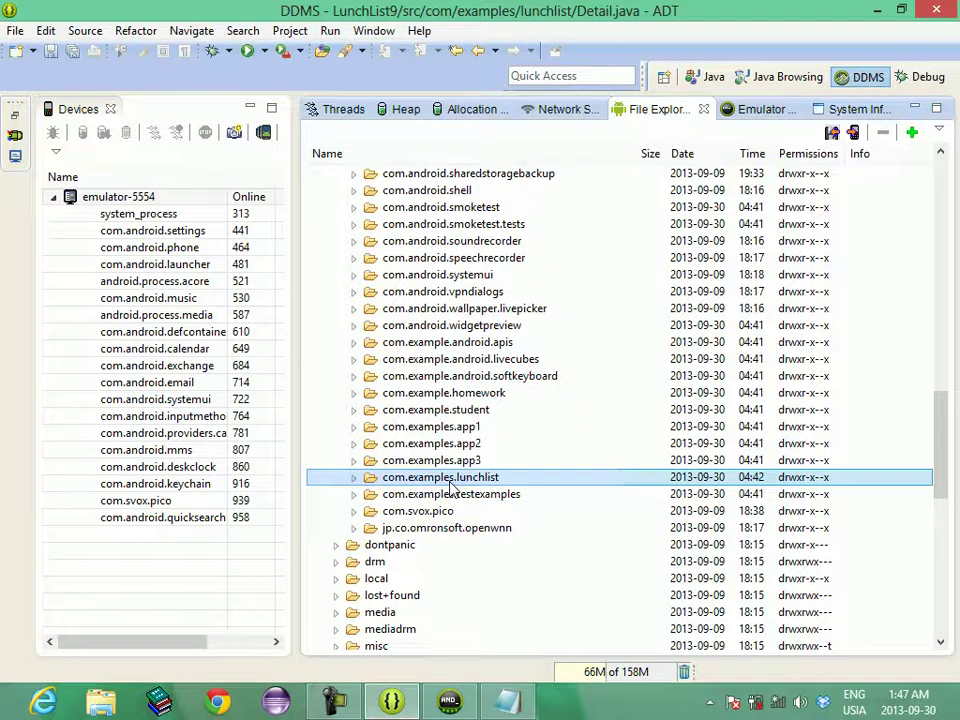
left_click(356, 479)
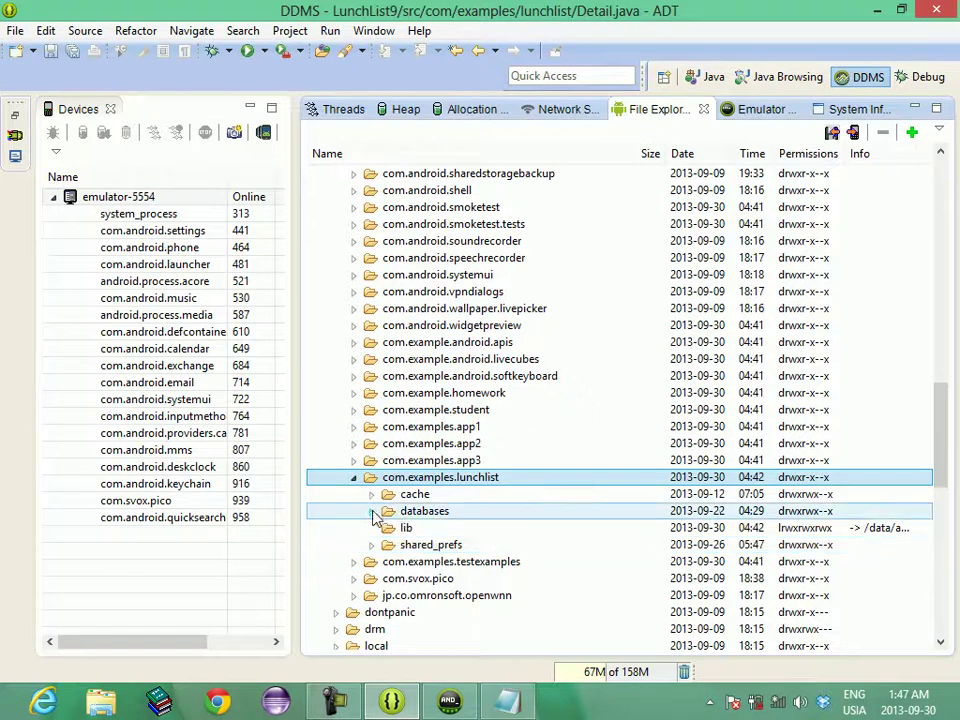
left_click(375, 512)
left_click(409, 530)
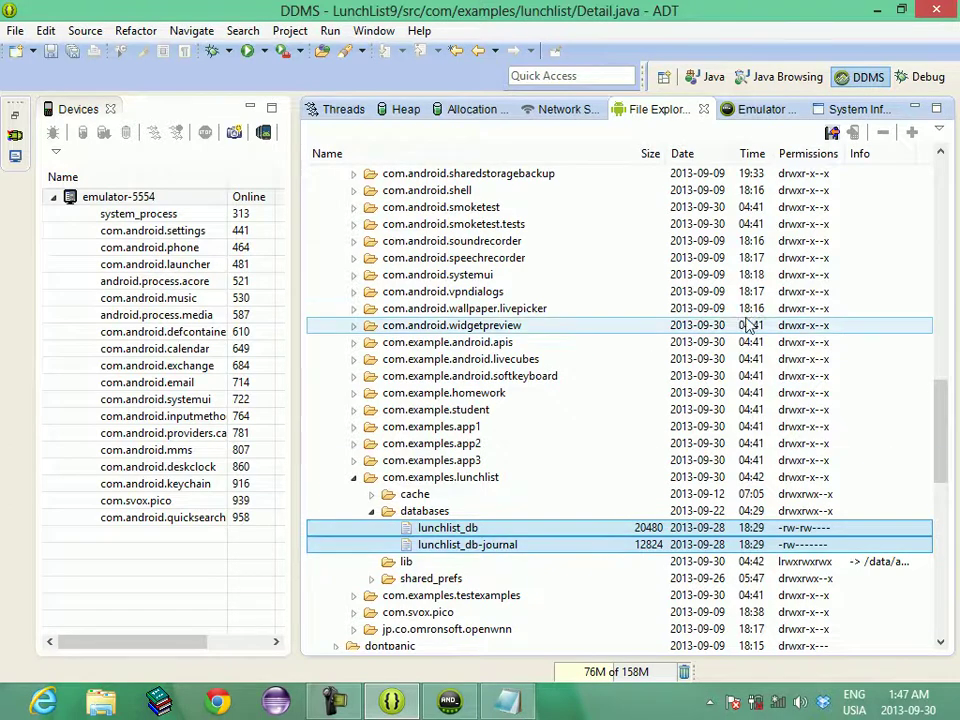
left_click(833, 135)
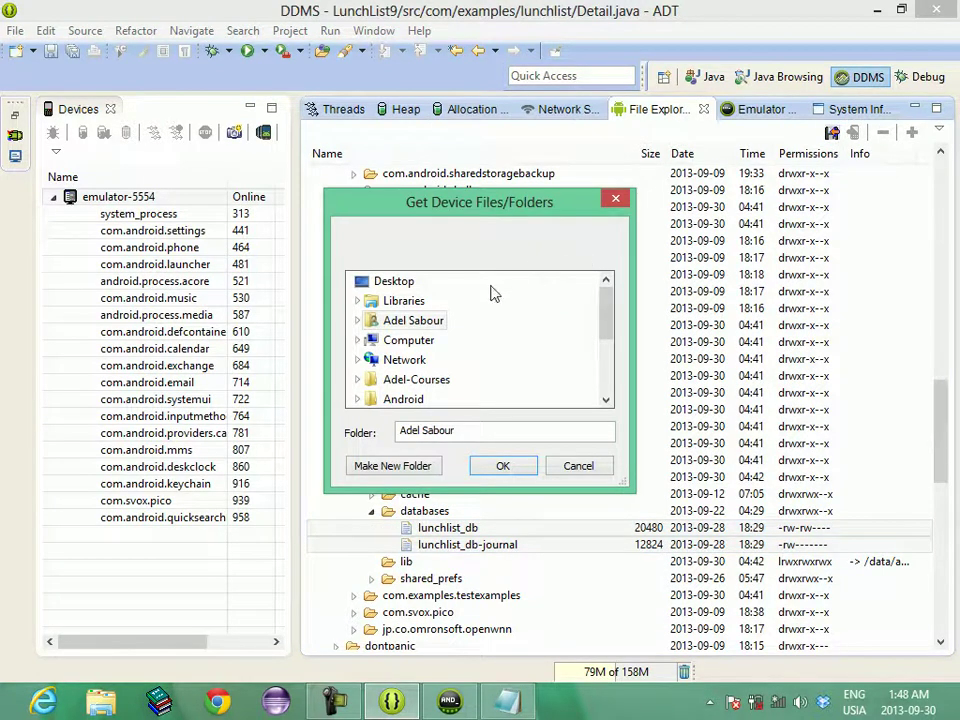
left_click(417, 404)
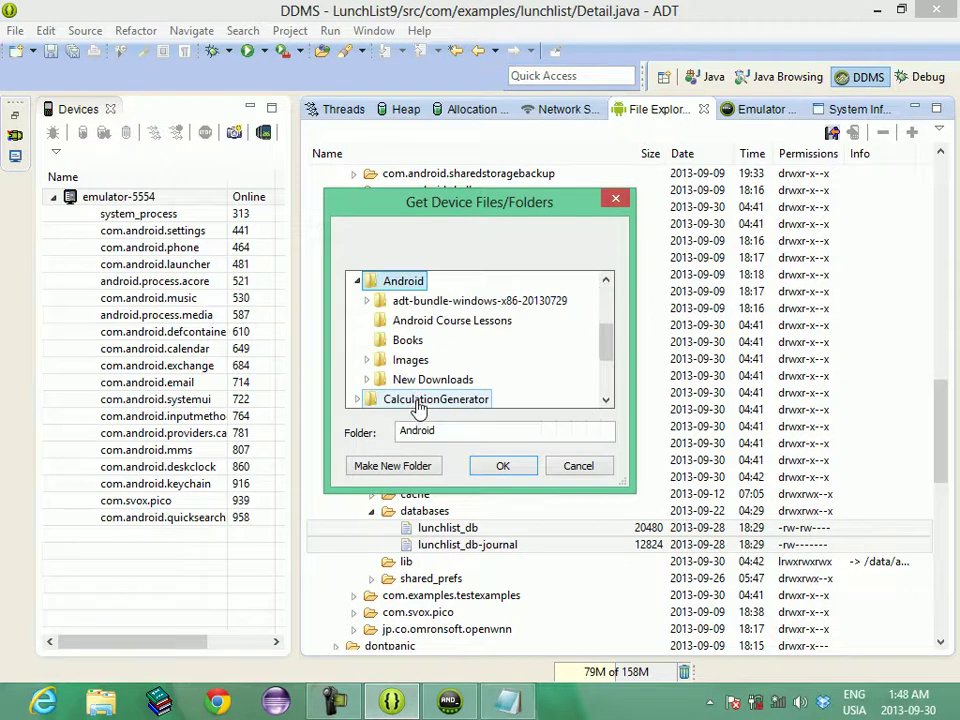
double_click(448, 302)
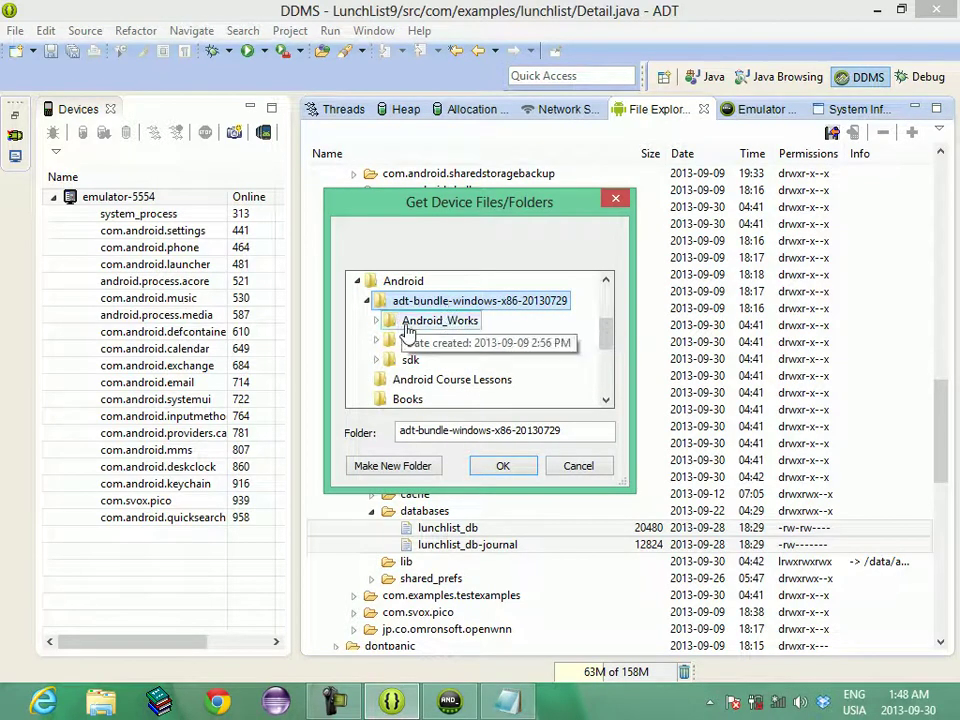
double_click(412, 322)
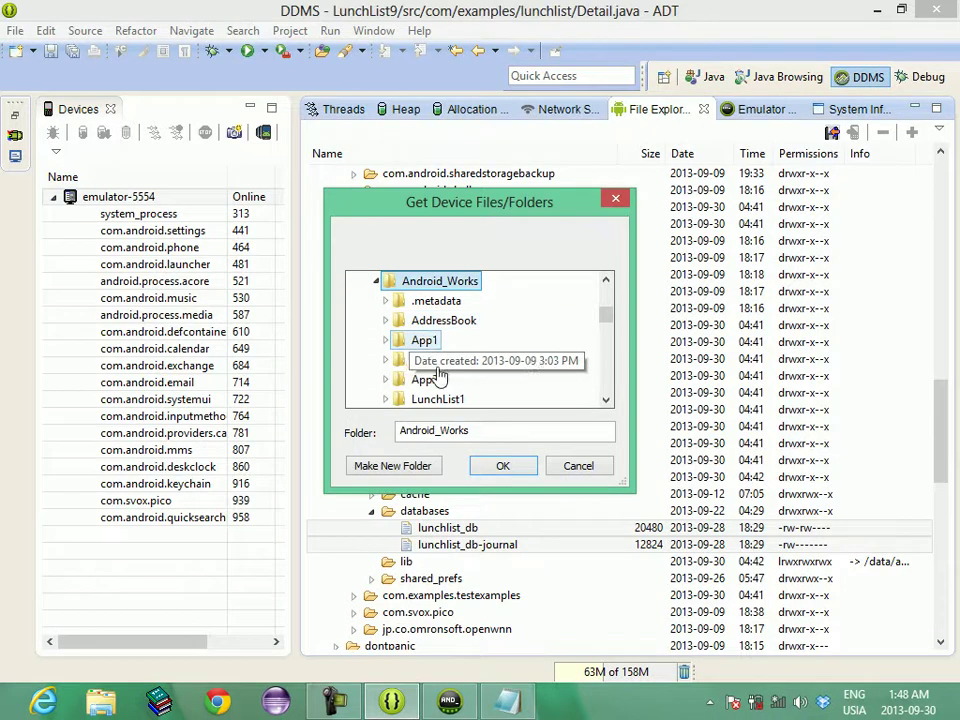
left_click(505, 462)
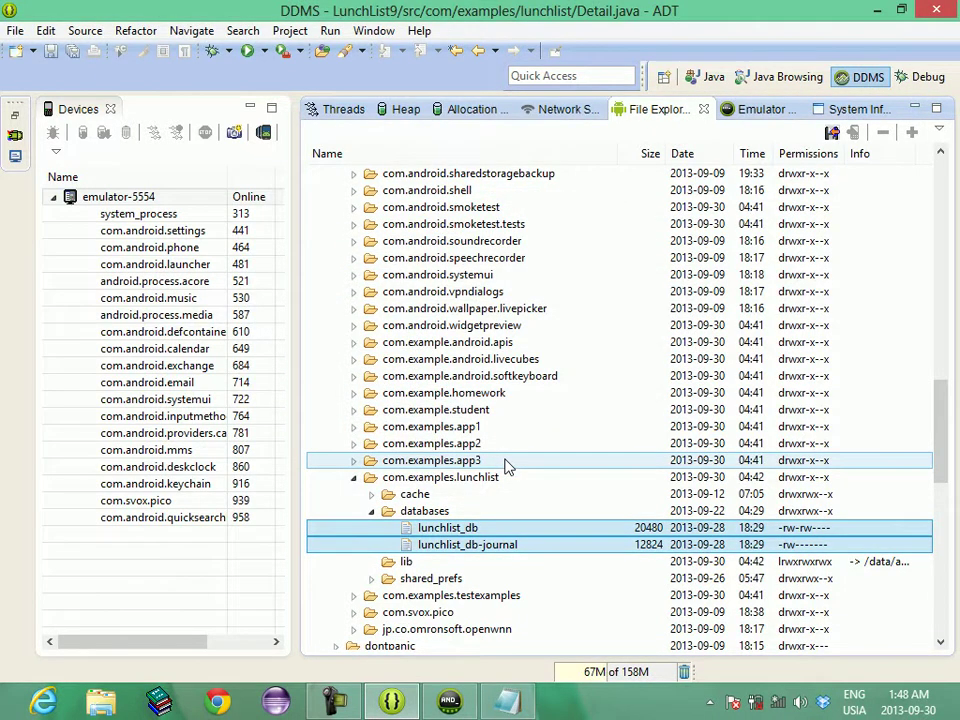
left_click(100, 703)
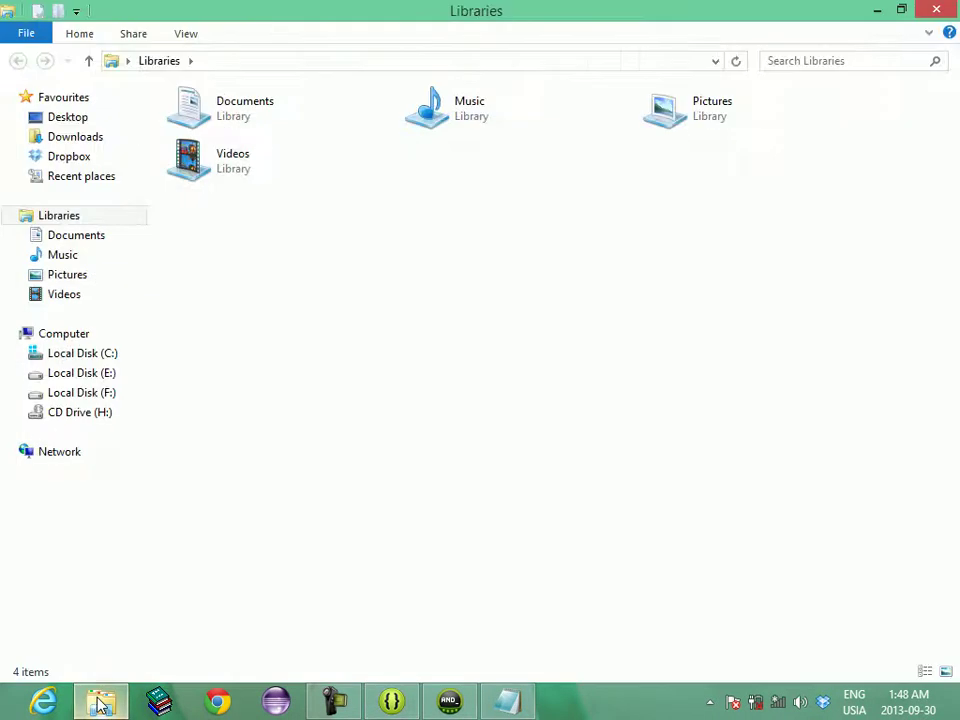
left_click(83, 120)
left_click(487, 305)
key("Up")
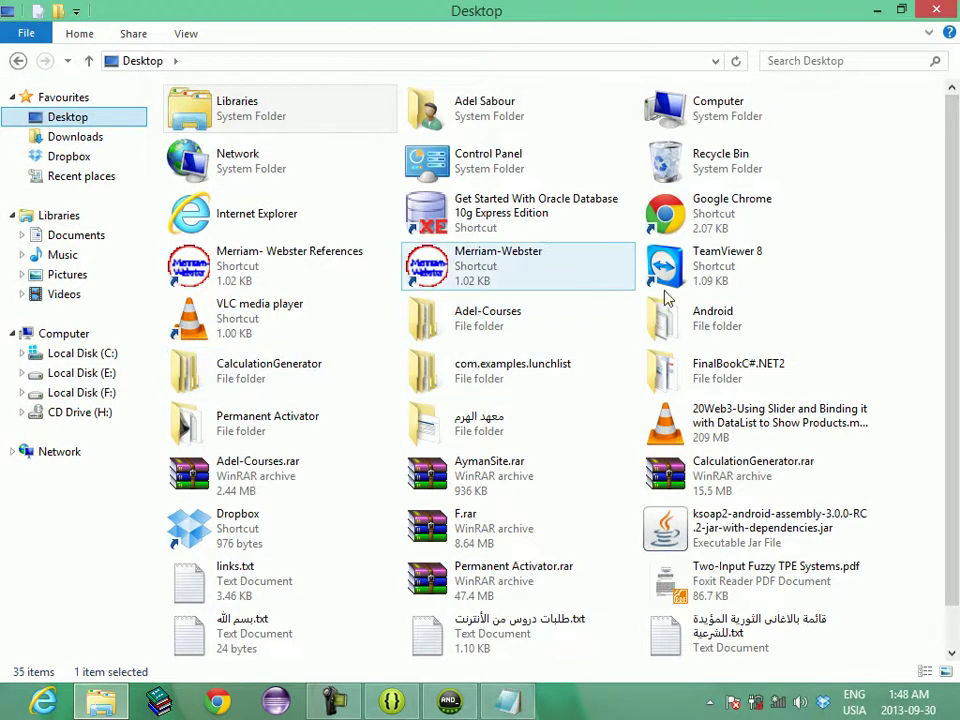
double_click(720, 316)
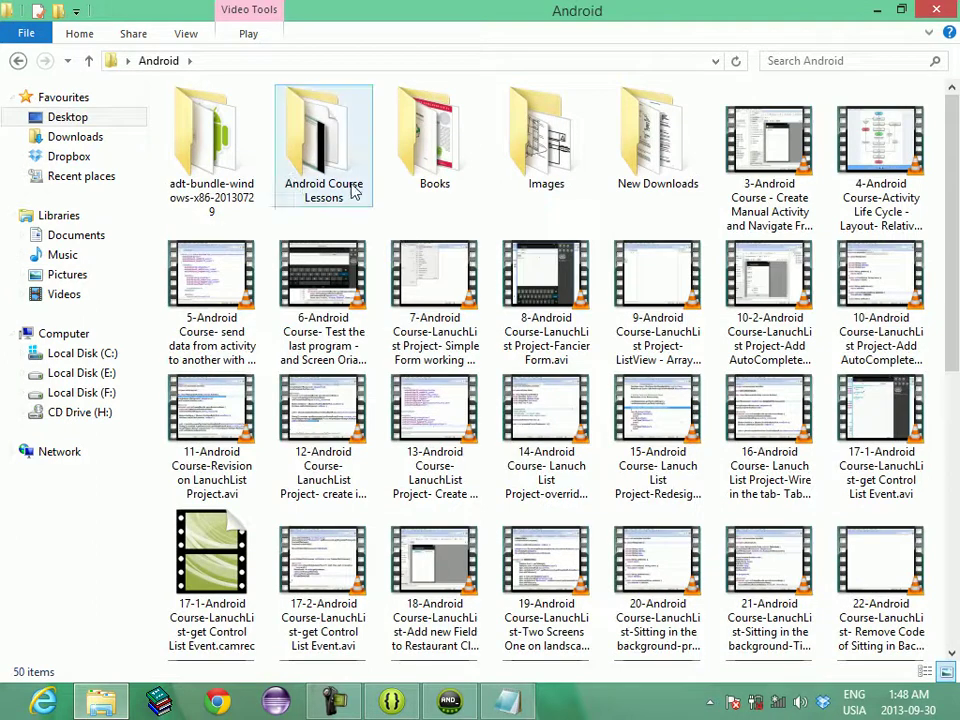
double_click(240, 173)
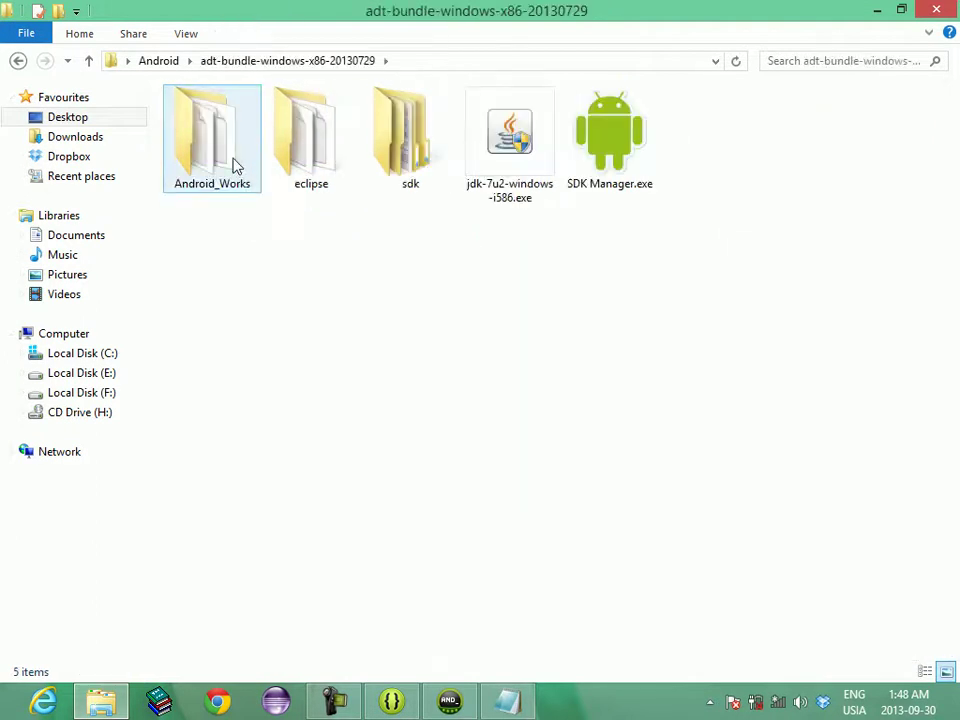
double_click(235, 165)
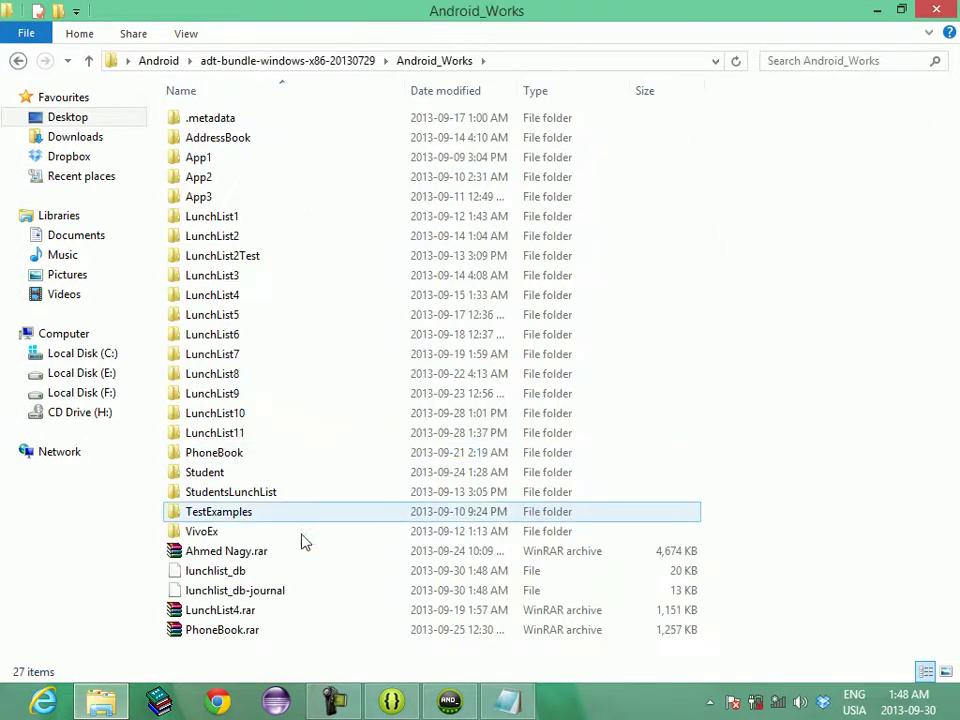
Select the pulled lunchlist_db and lunchlist_db-journal files and try to open lunchlist_db directly
left_click(298, 572)
key("shift+Down")
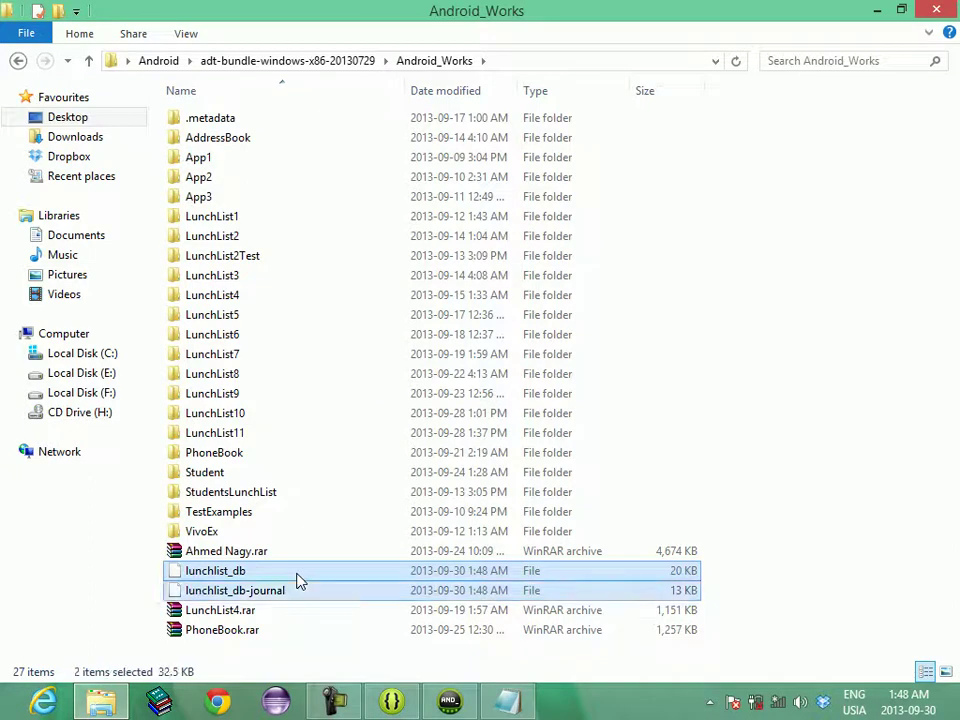
double_click(298, 575)
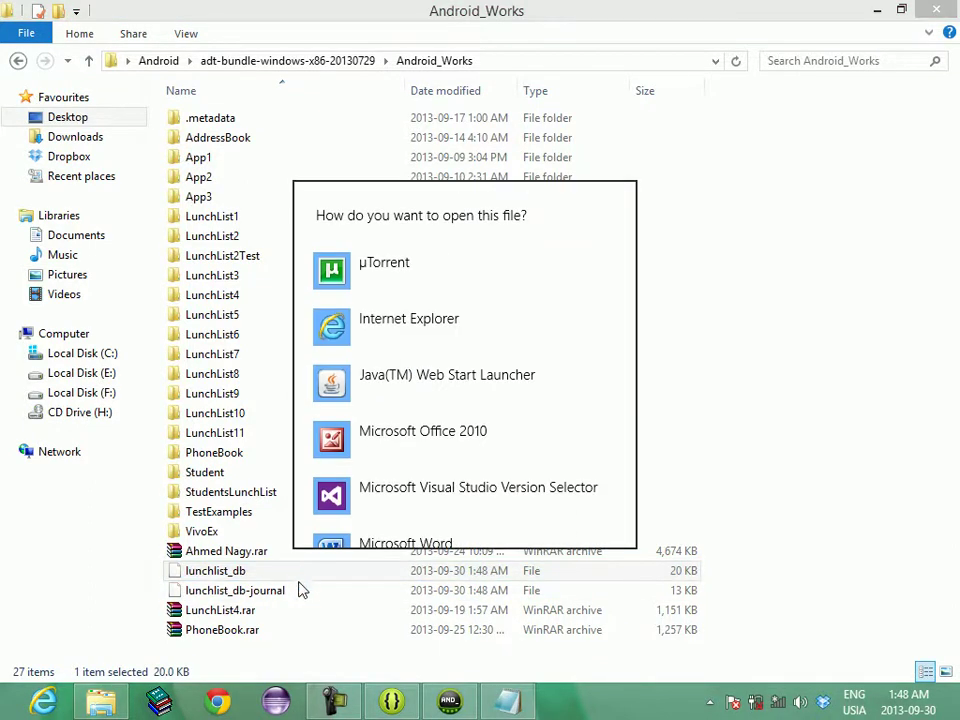
left_click(306, 601)
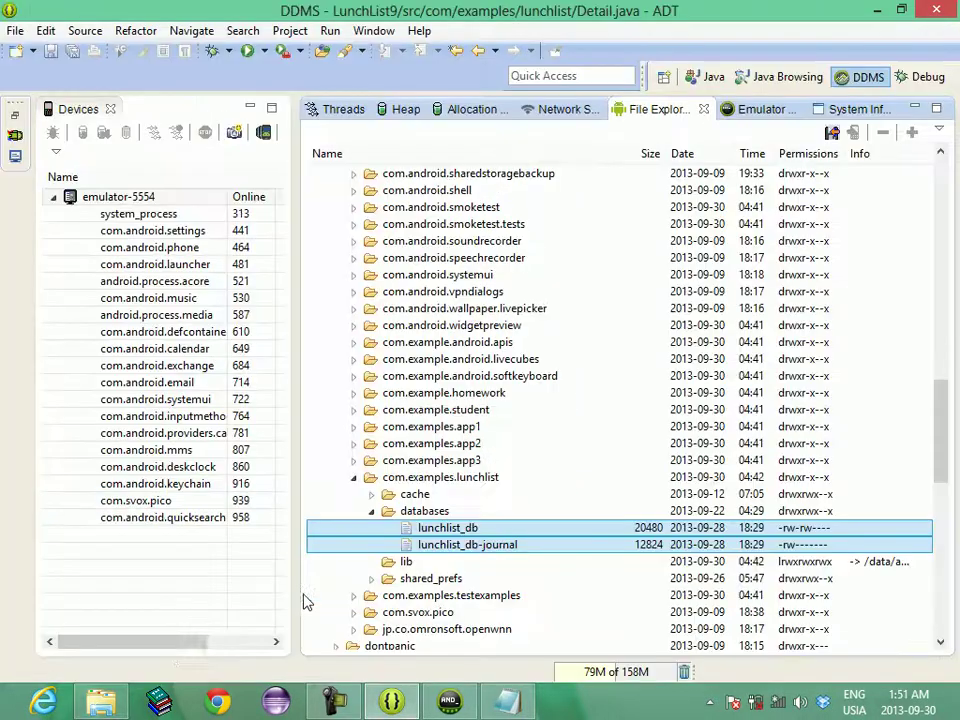
left_click(101, 700)
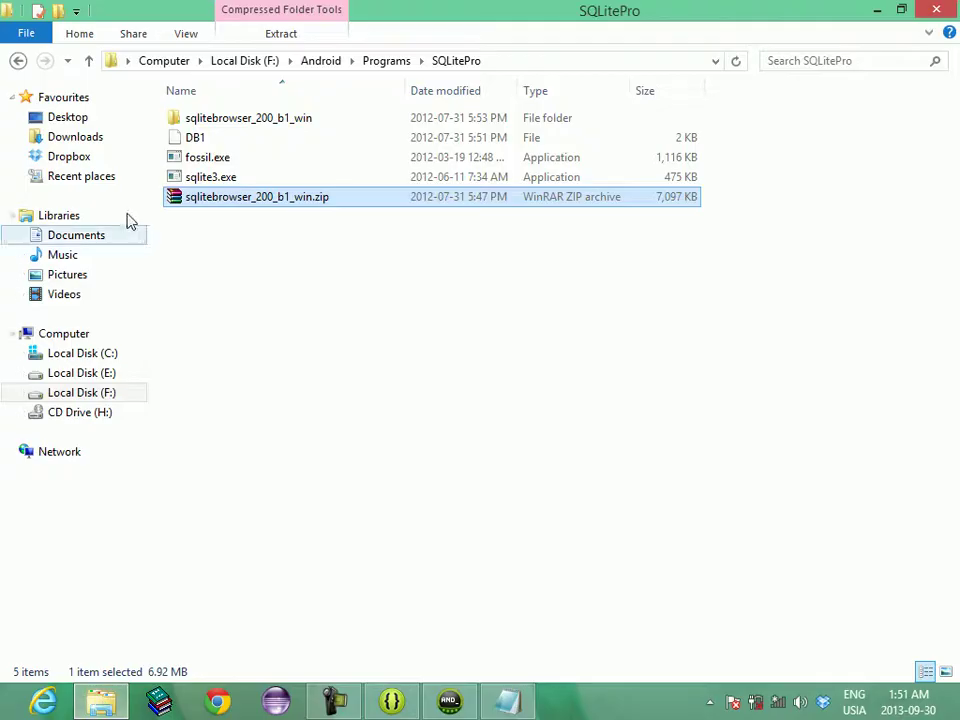
right_click(210, 199)
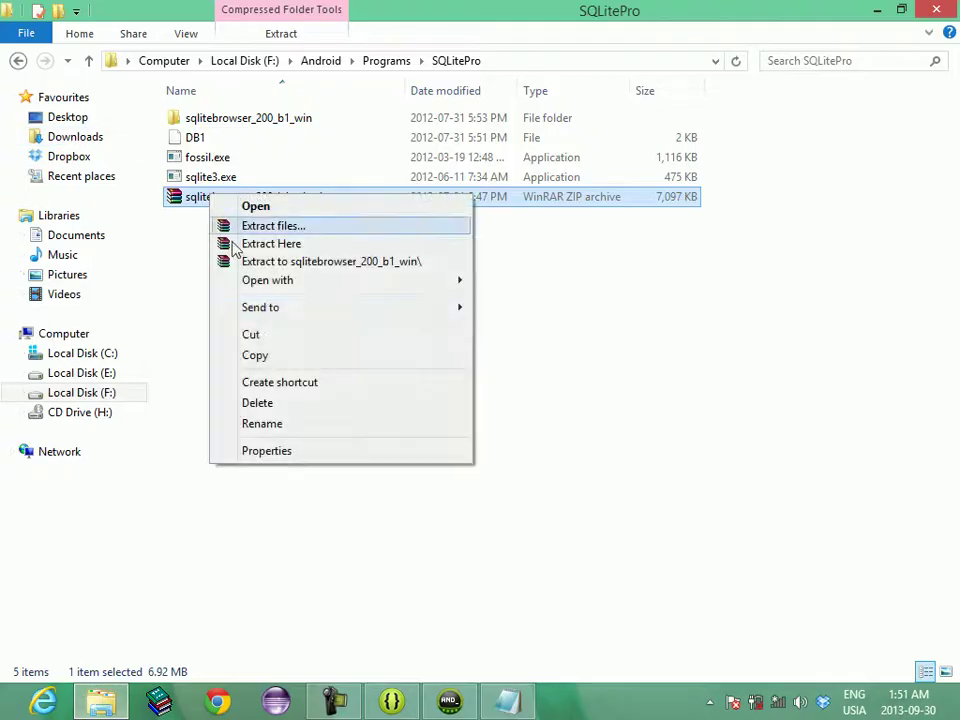
left_click(259, 356)
left_click(87, 120)
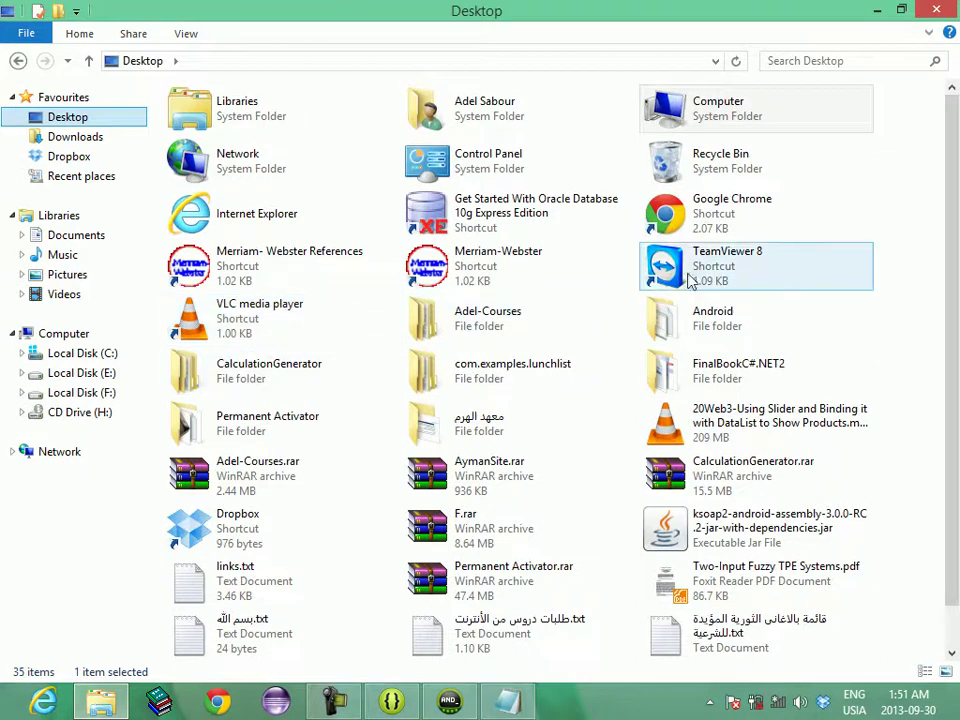
double_click(694, 310)
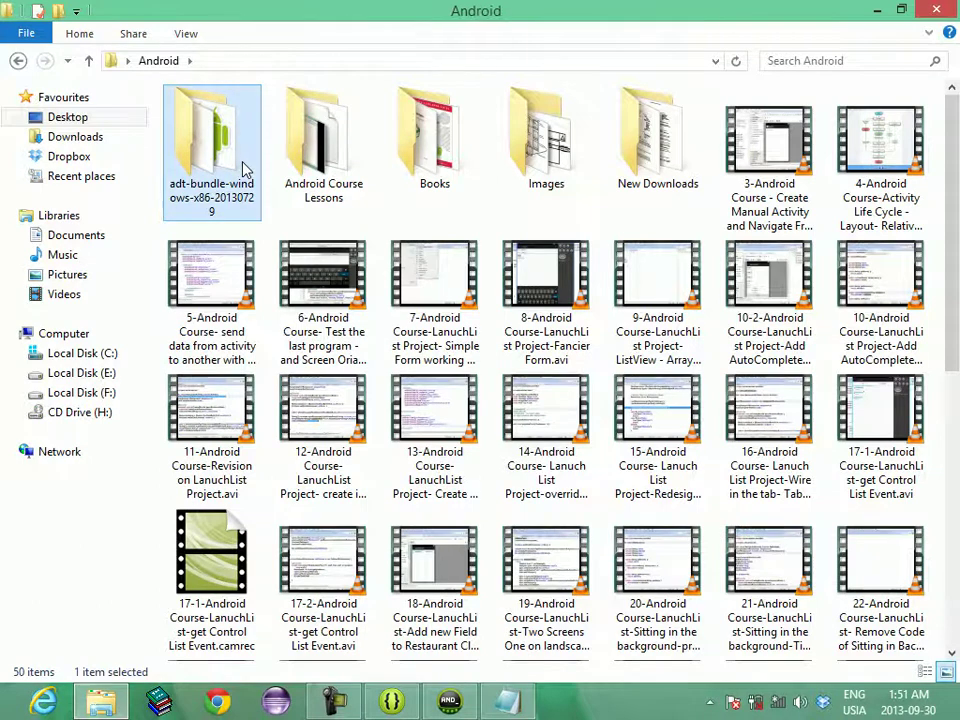
double_click(245, 170)
right_click(276, 259)
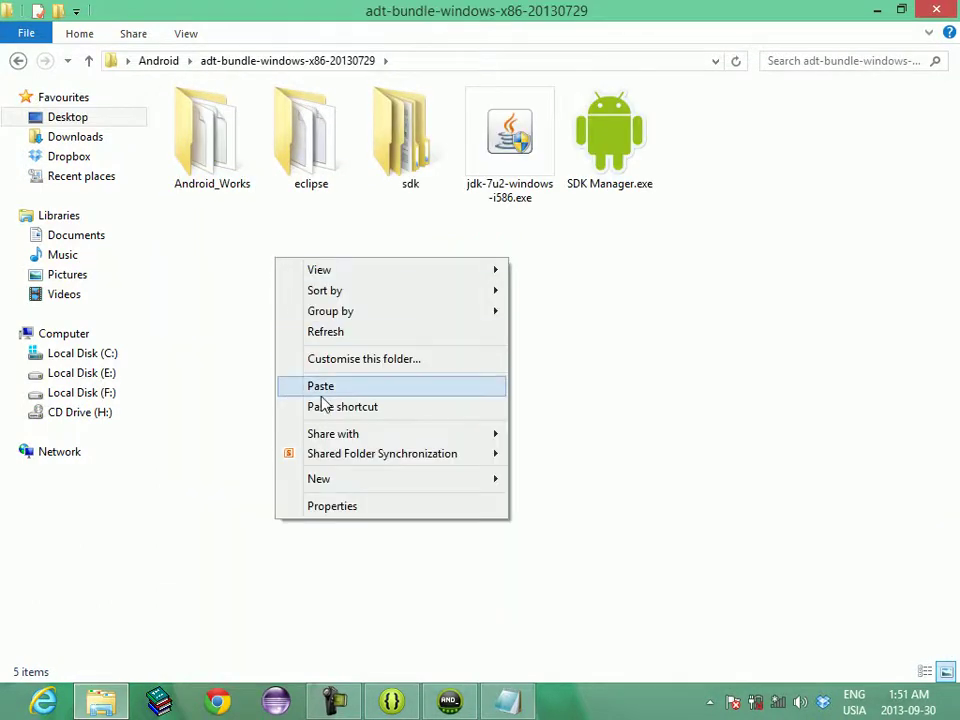
left_click(321, 392)
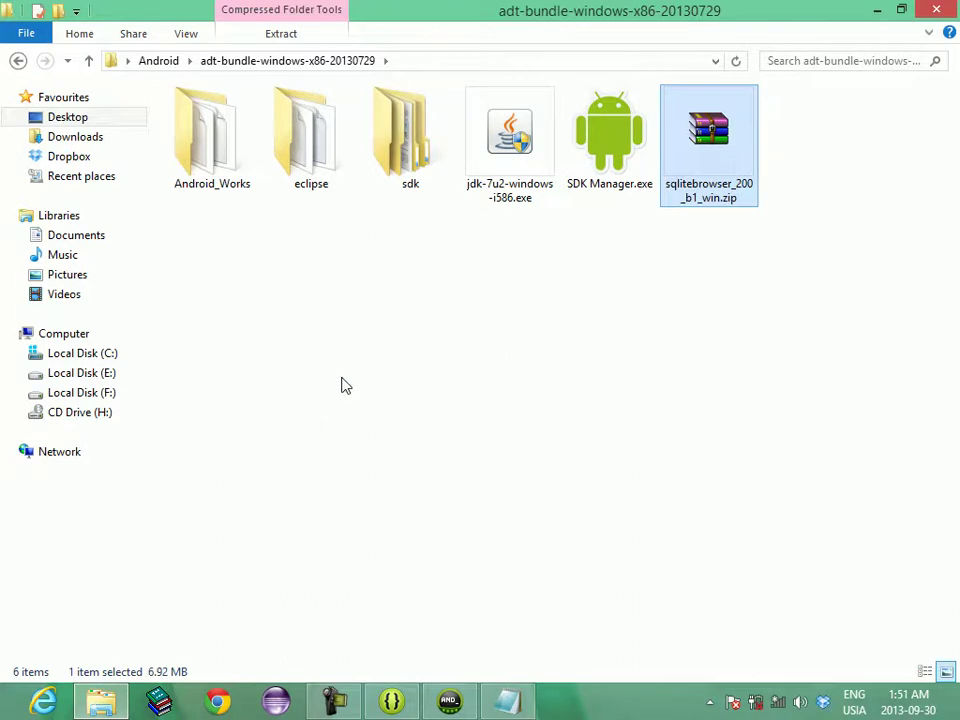
Extract sqlitebrowser_200_b1_win.zip in place and launch SQLite Database Browser 2.0 b1.exe from the extracted folder
right_click(693, 170)
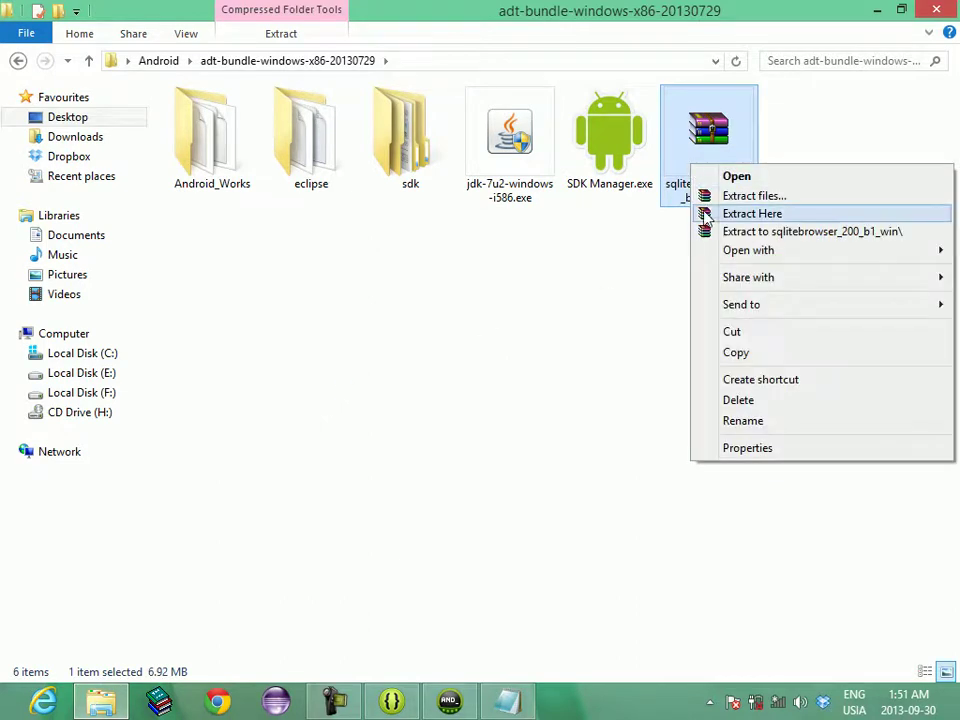
left_click(752, 213)
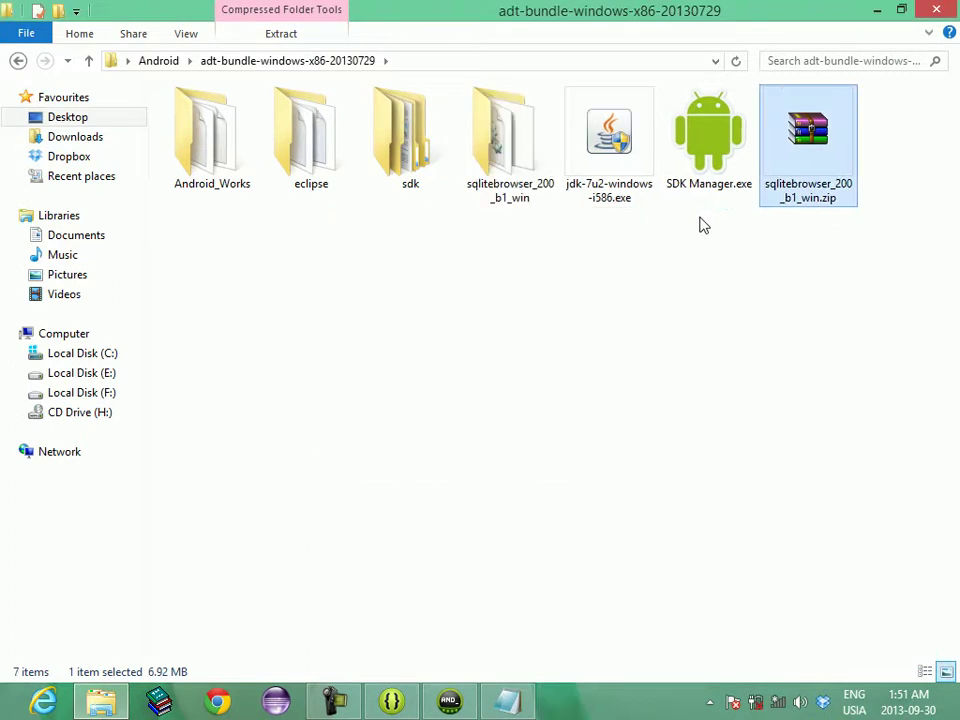
left_click(521, 204)
double_click(507, 171)
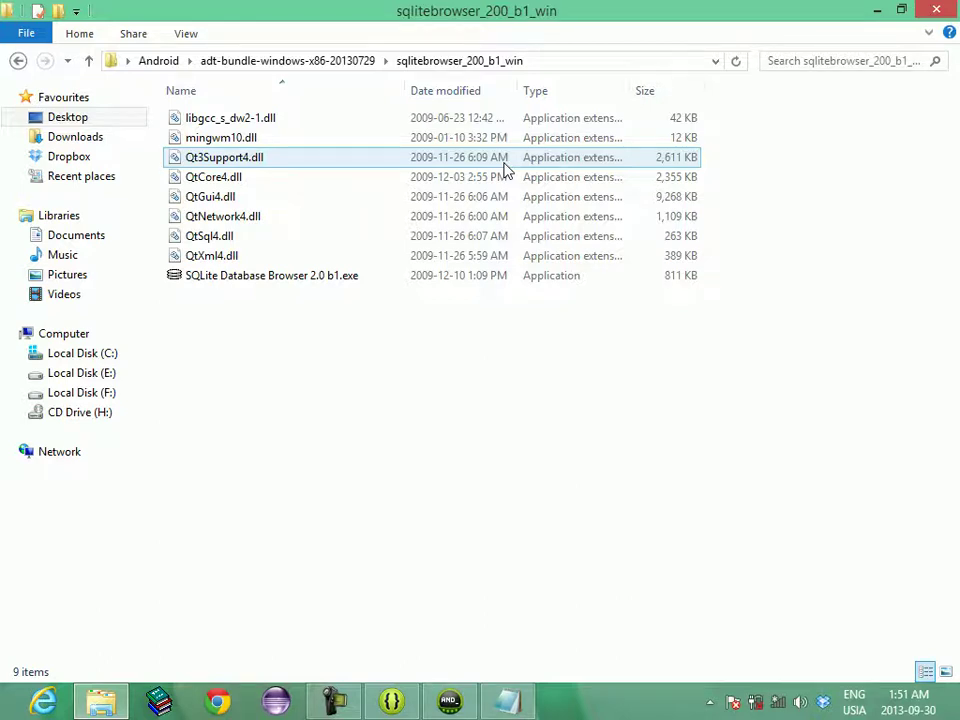
double_click(356, 280)
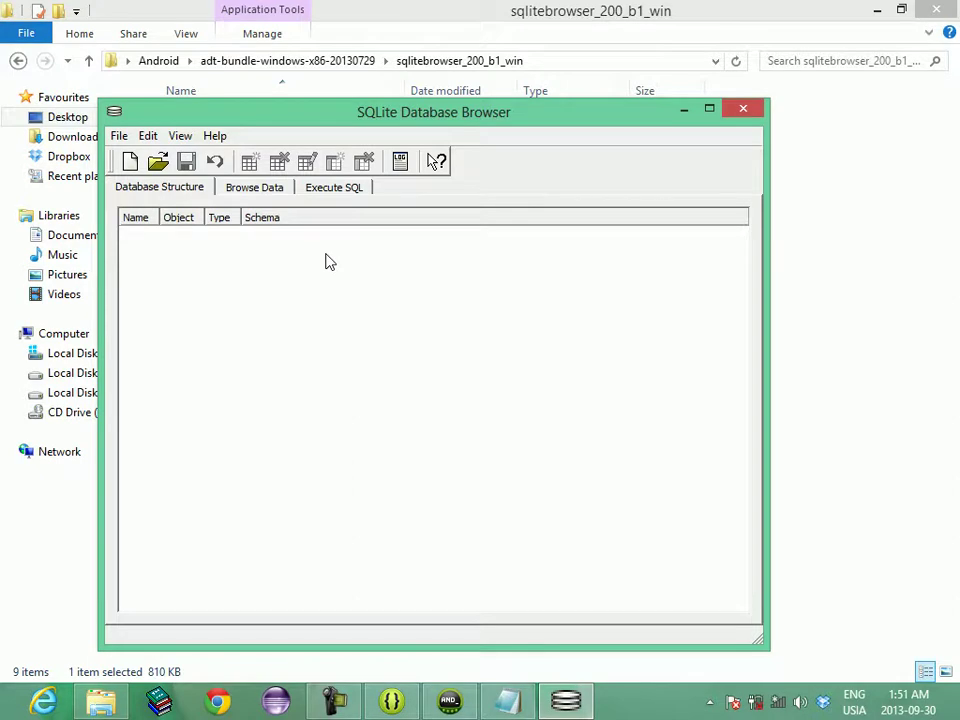
Begin opening an existing database and browse to the Android folder on the Desktop
left_click(158, 163)
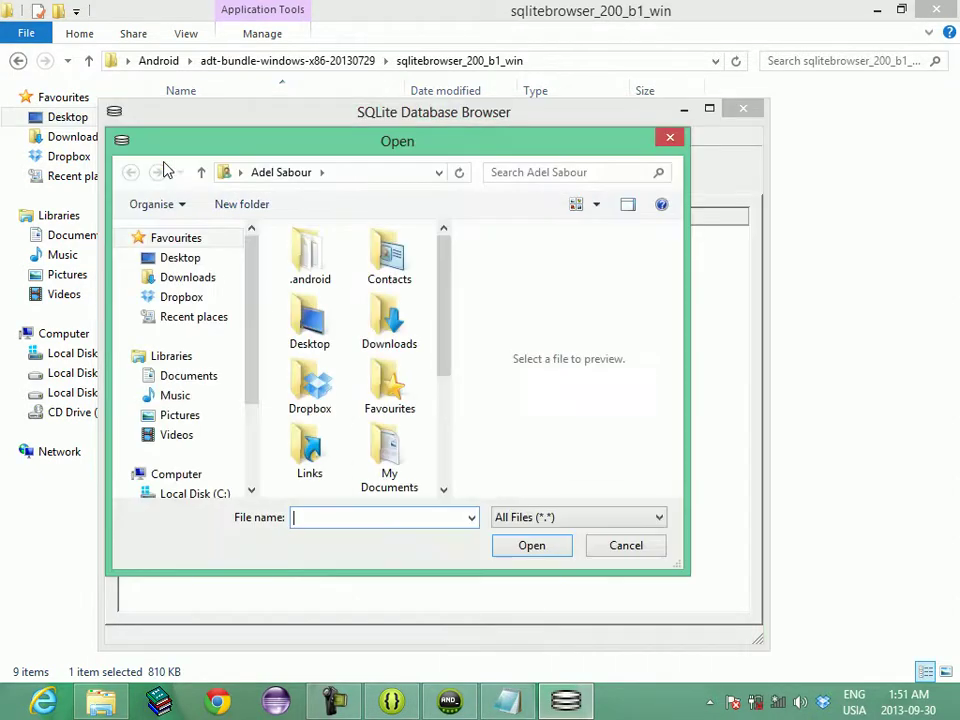
left_click(198, 260)
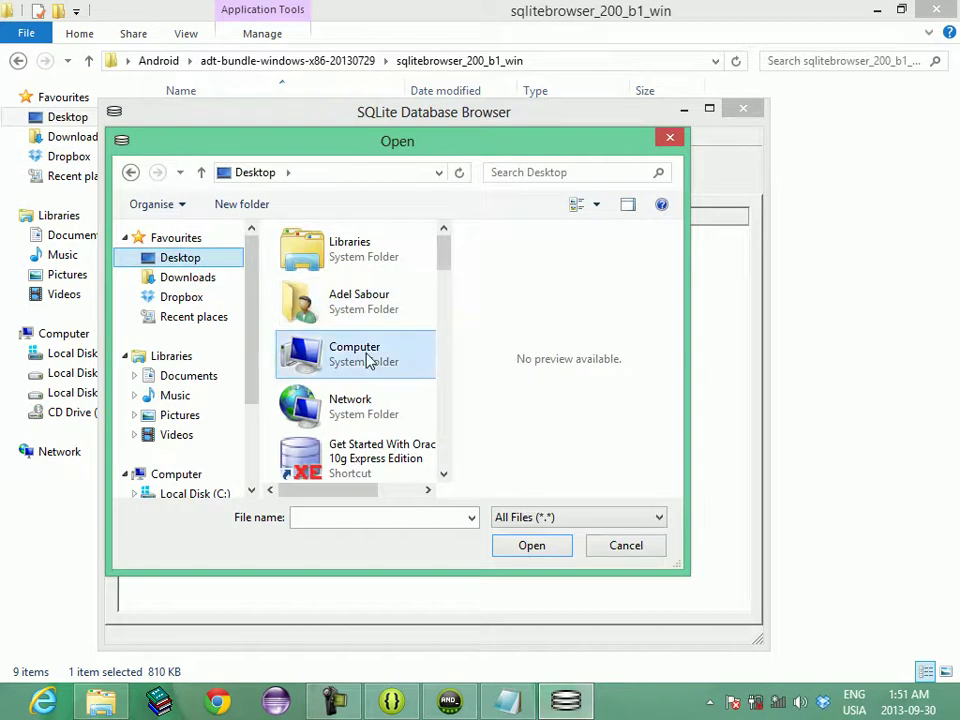
key("Down")
key("Down")
key("Down")
key("Down")
key("Down")
key("Down")
key("Down")
key("Down")
key("Down")
key("Down")
key("Down")
key("Down")
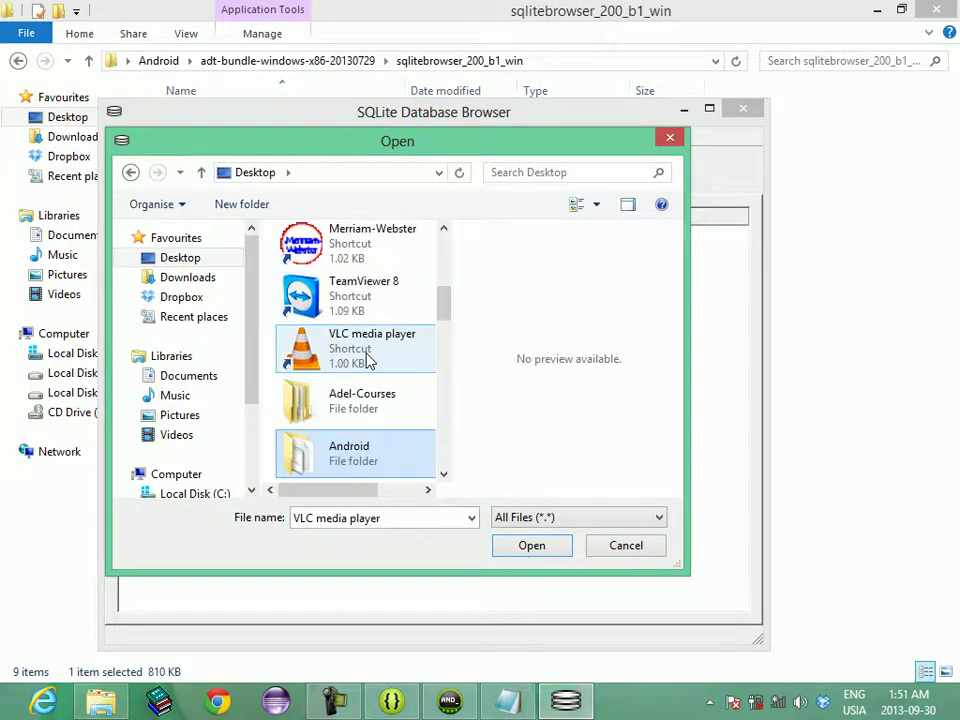
key("Return")
key("Down")
key("Up")
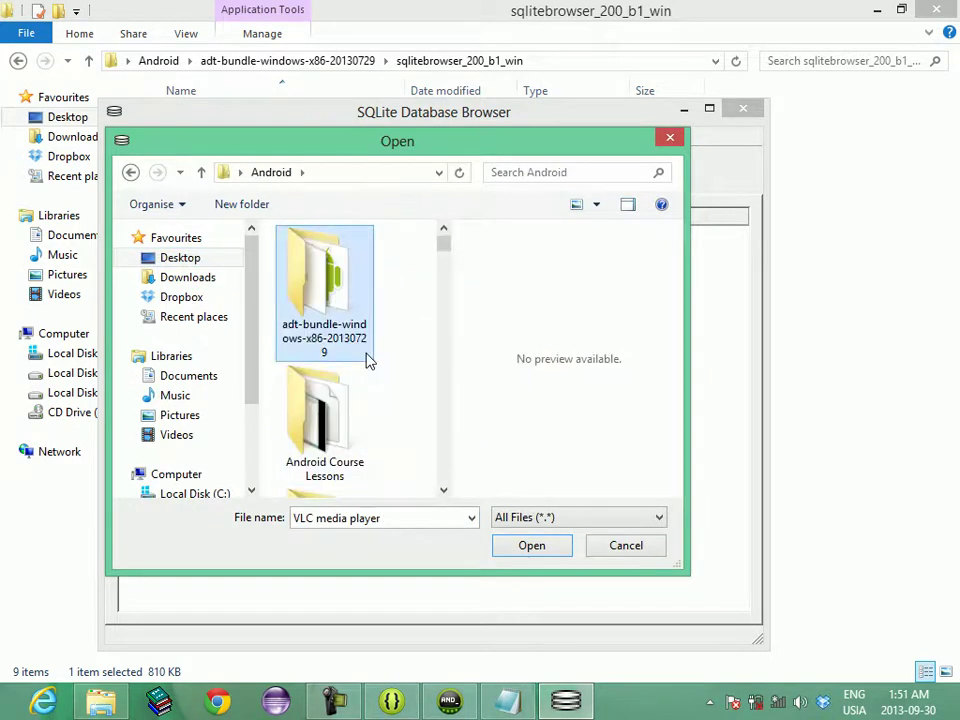
key("Return")
key("Down")
key("Down")
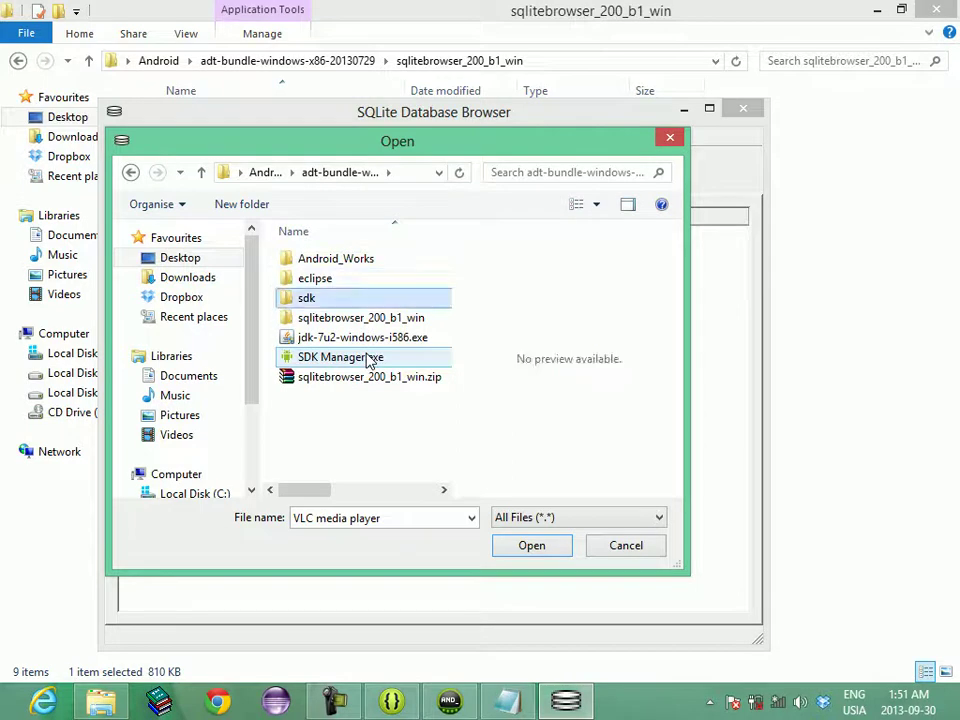
key("Up")
key("Up")
key("Return")
key("Down")
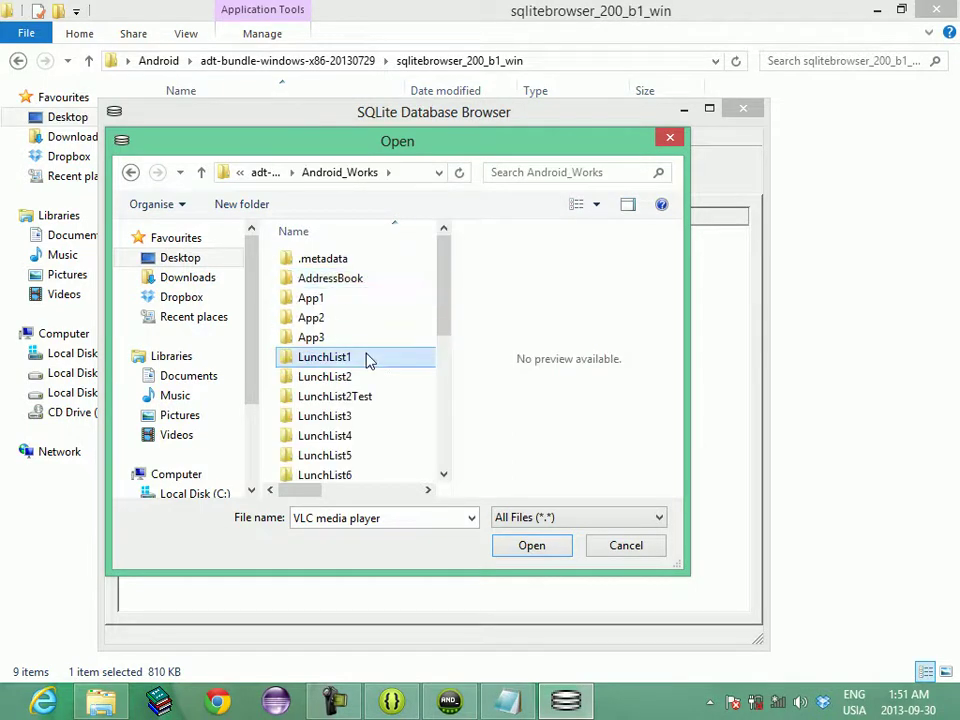
key("End")
key("End")
key("Up")
key("Up")
key("Up")
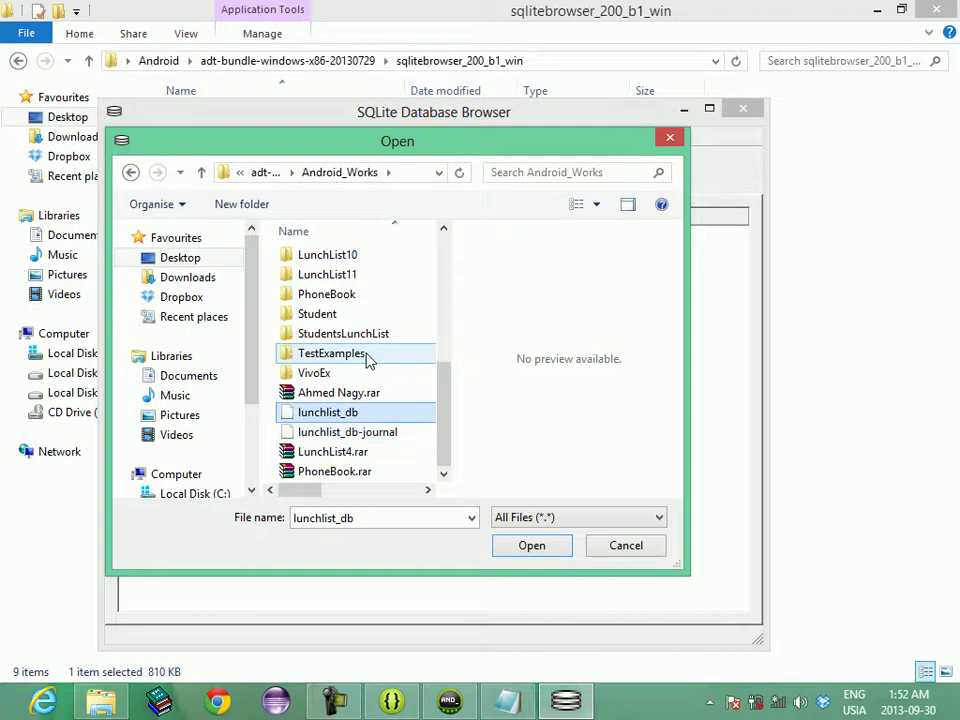
key("Return")
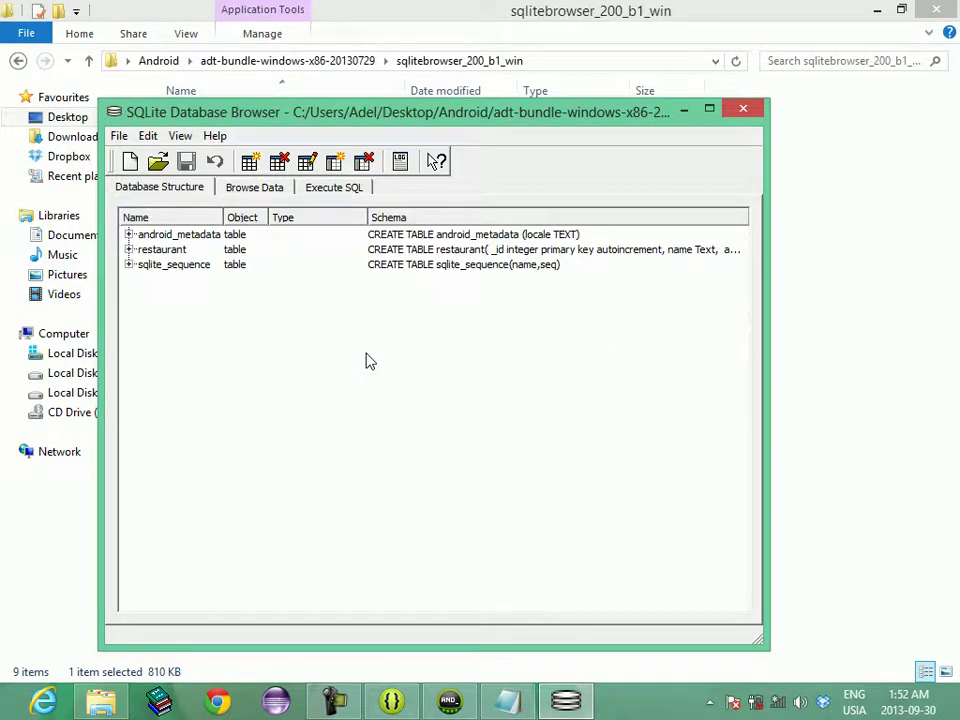
Go through the database's tables and expand the restaurant table to list its fields
left_click(208, 239)
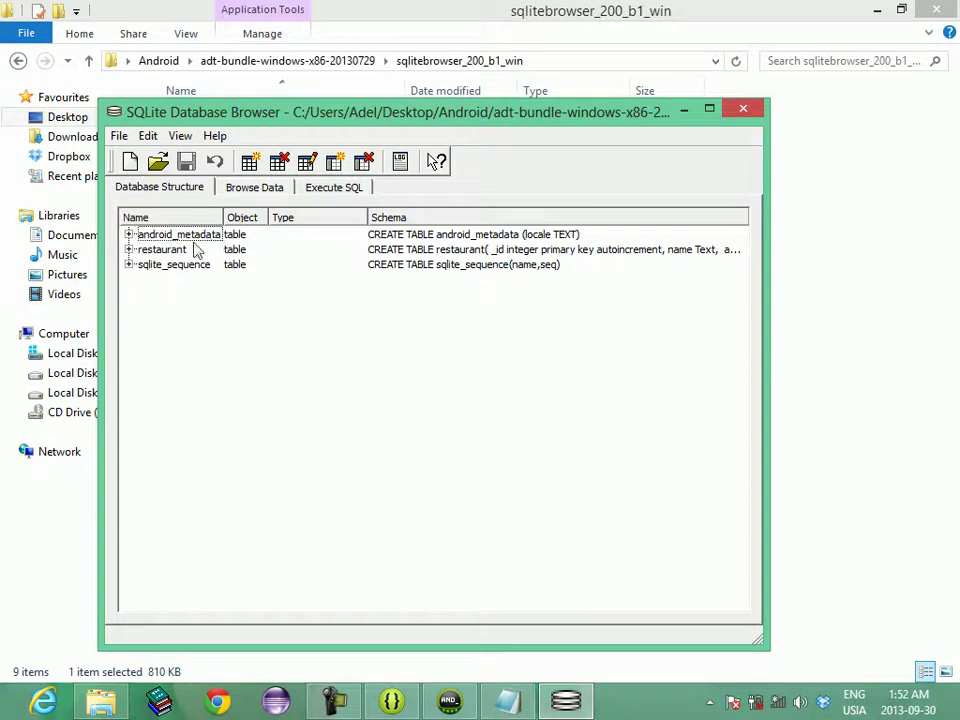
left_click(183, 252)
left_click(185, 266)
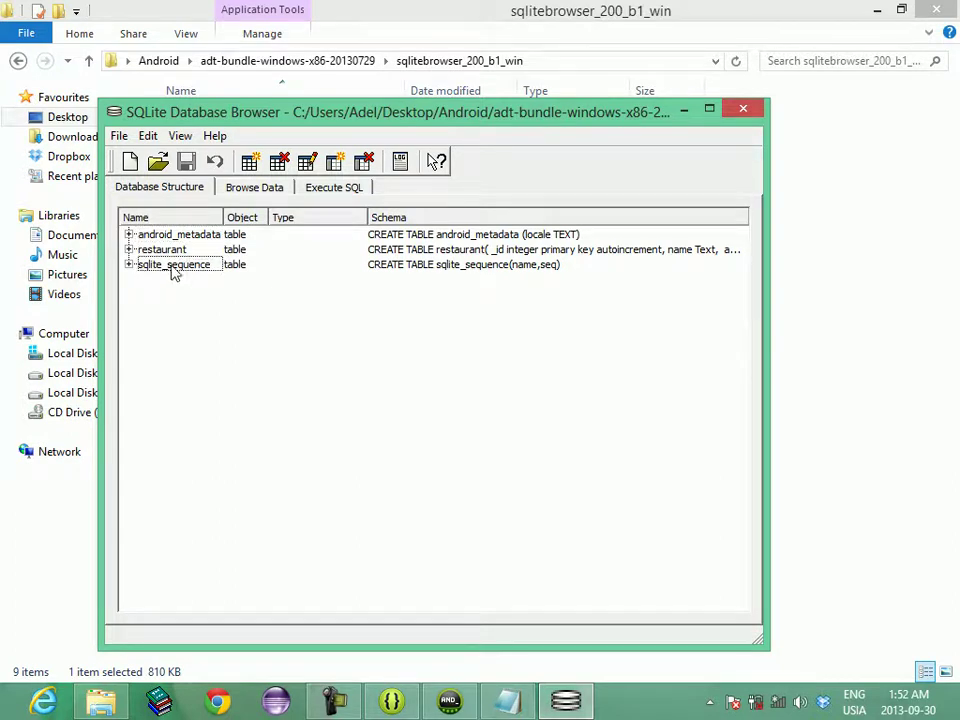
left_click(150, 251)
double_click(158, 251)
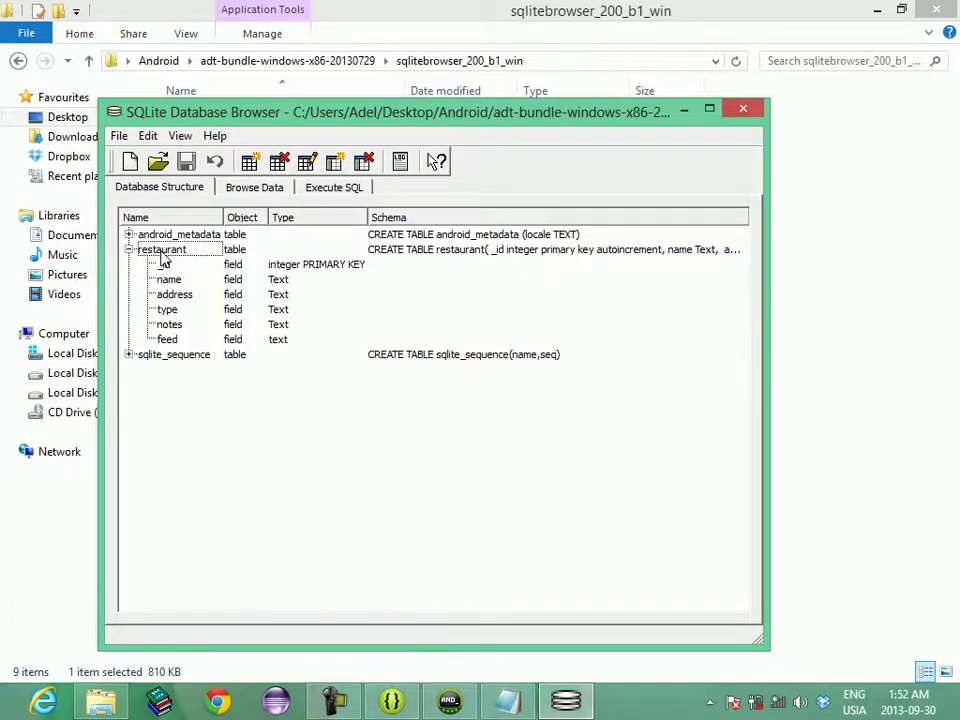
Examine the restaurant table's fields from _id to feed, with their types and the table's schema
left_click(164, 264)
left_click(170, 281)
left_click(175, 295)
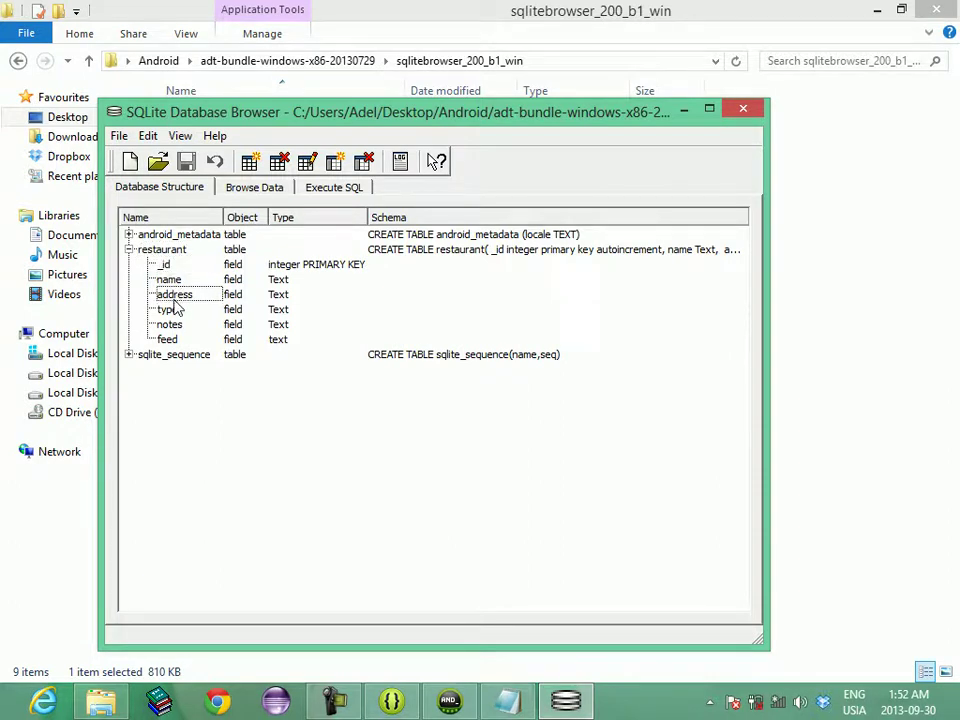
left_click(174, 310)
left_click(177, 326)
left_click(174, 340)
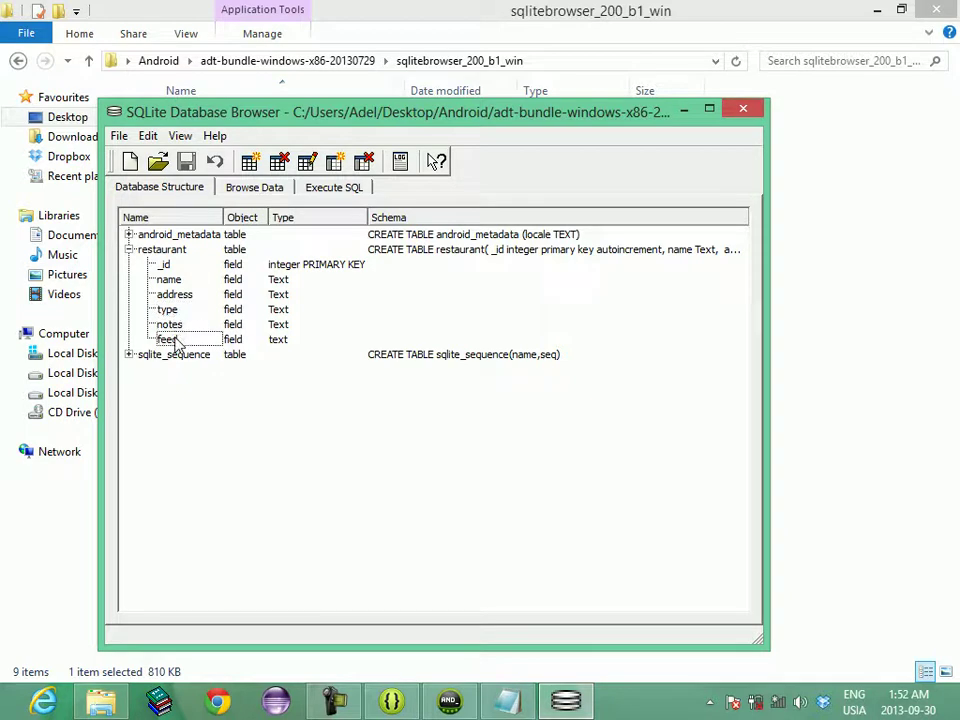
left_click(190, 252)
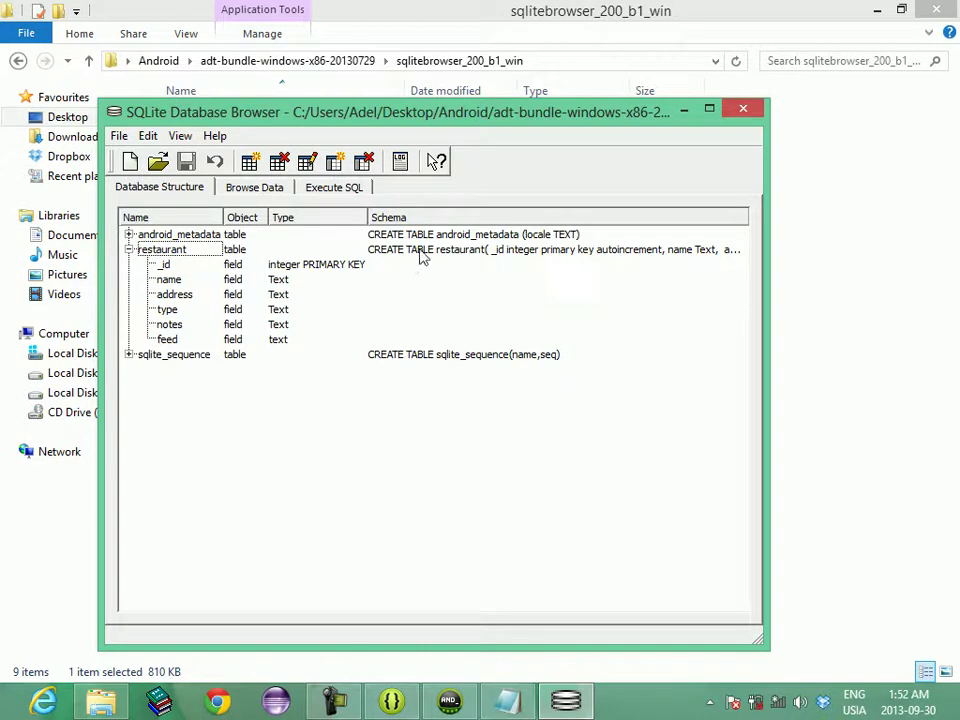
left_click(166, 266)
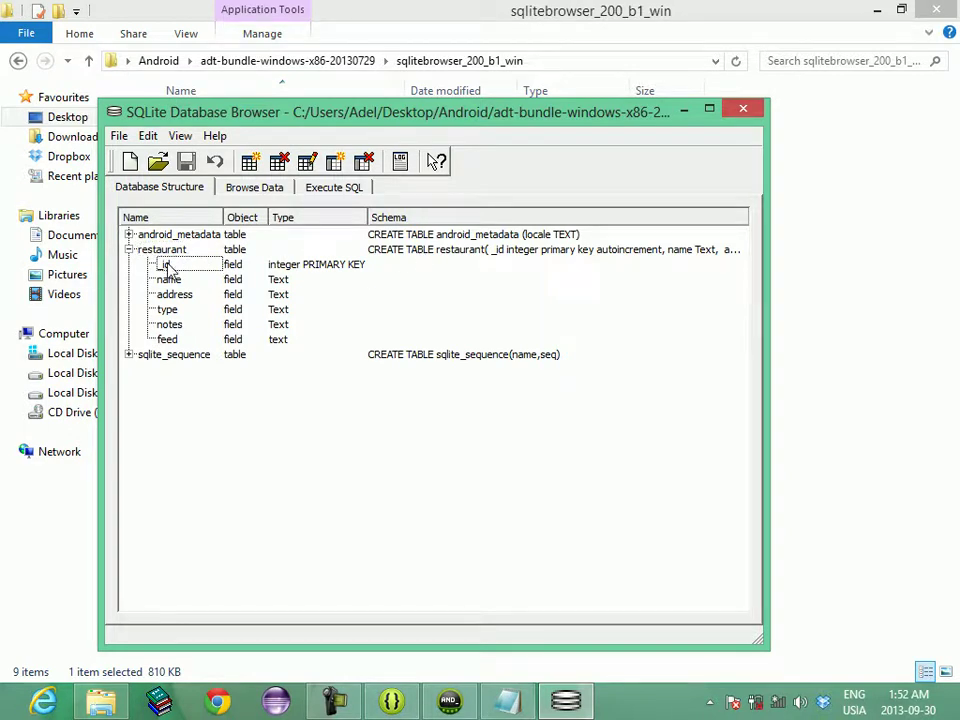
left_click(152, 249)
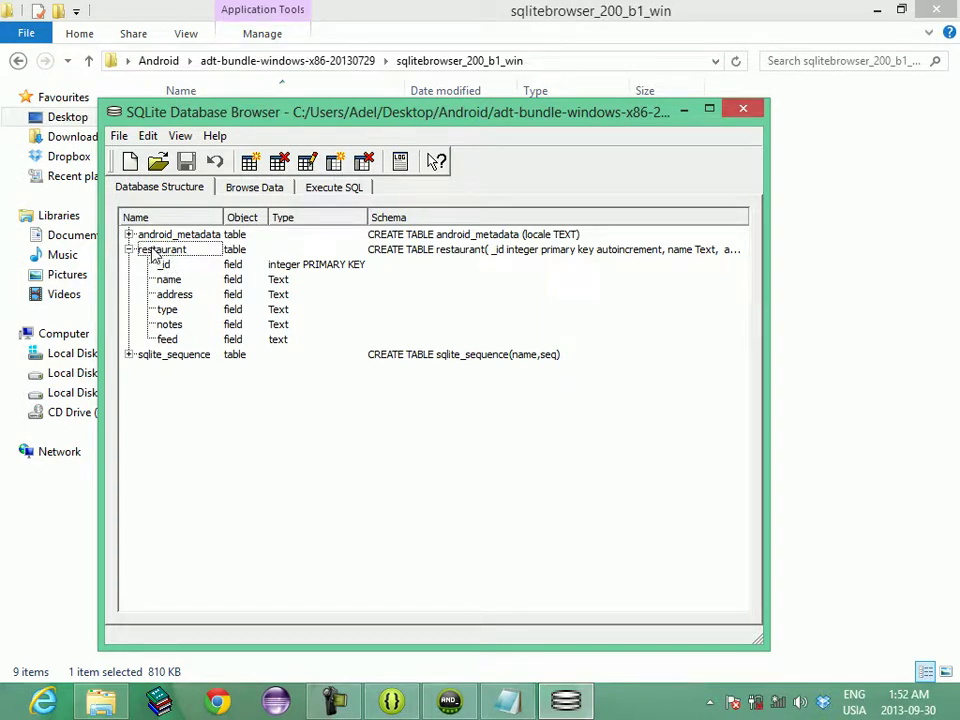
Browse the records of the android_metadata table and switch to the restaurant table's records
left_click(240, 189)
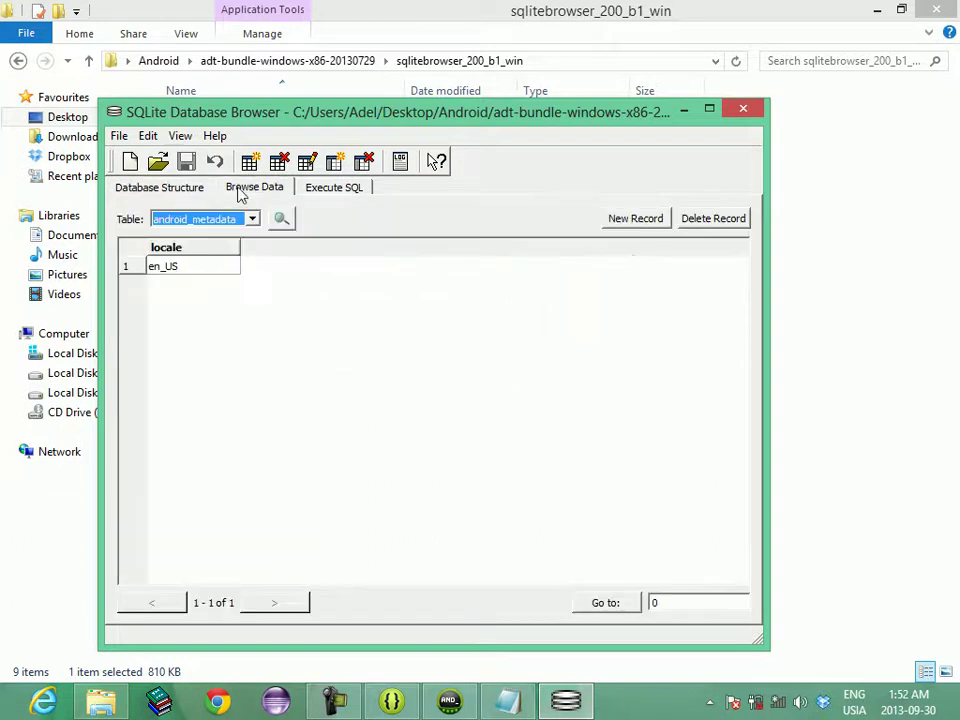
left_click(200, 265)
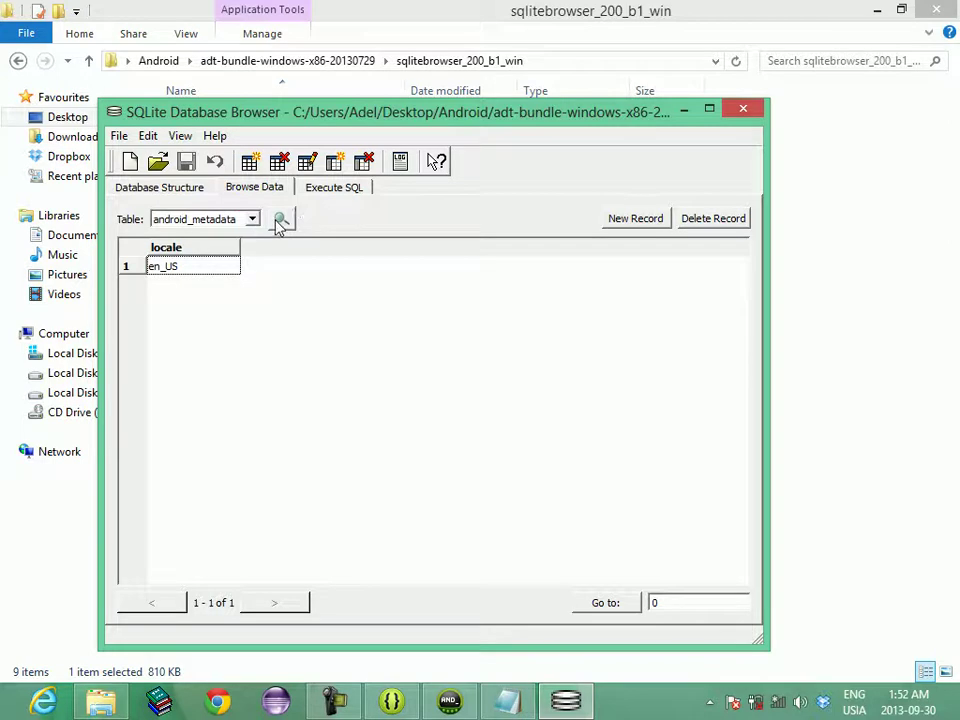
left_click(253, 220)
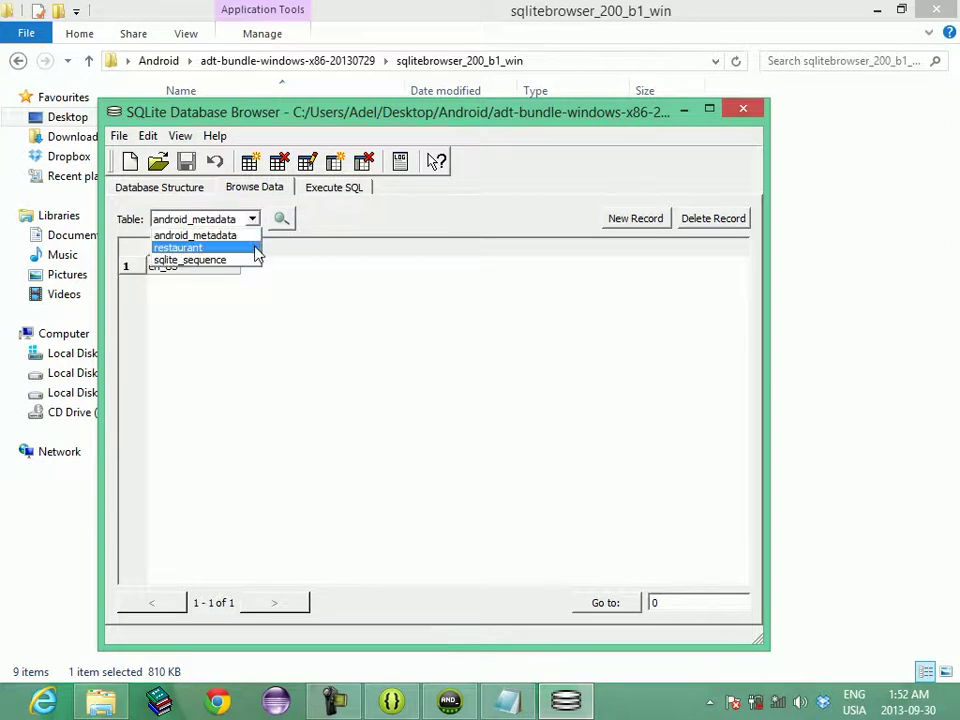
left_click(256, 248)
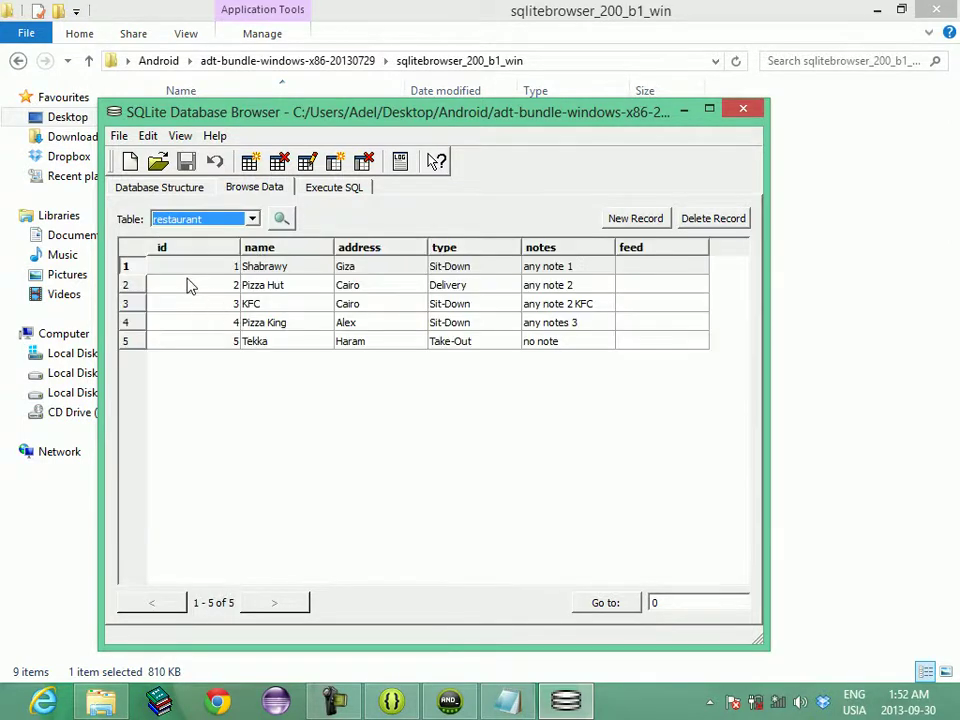
Examine the restaurant records across the id, name, address, type, notes and feed columns
left_click(228, 270)
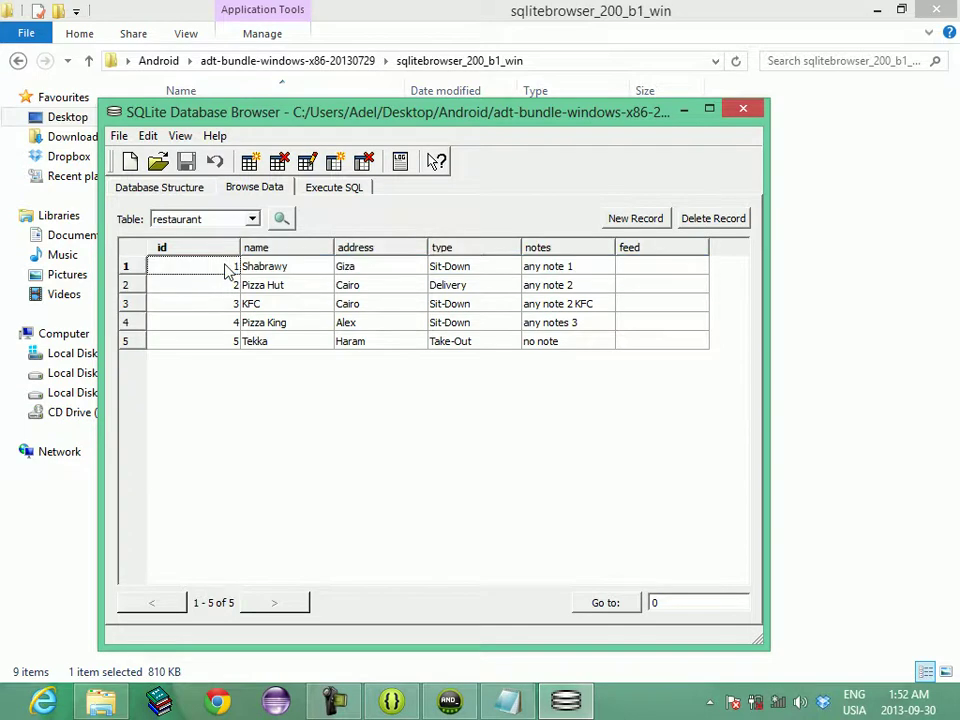
left_click(294, 272)
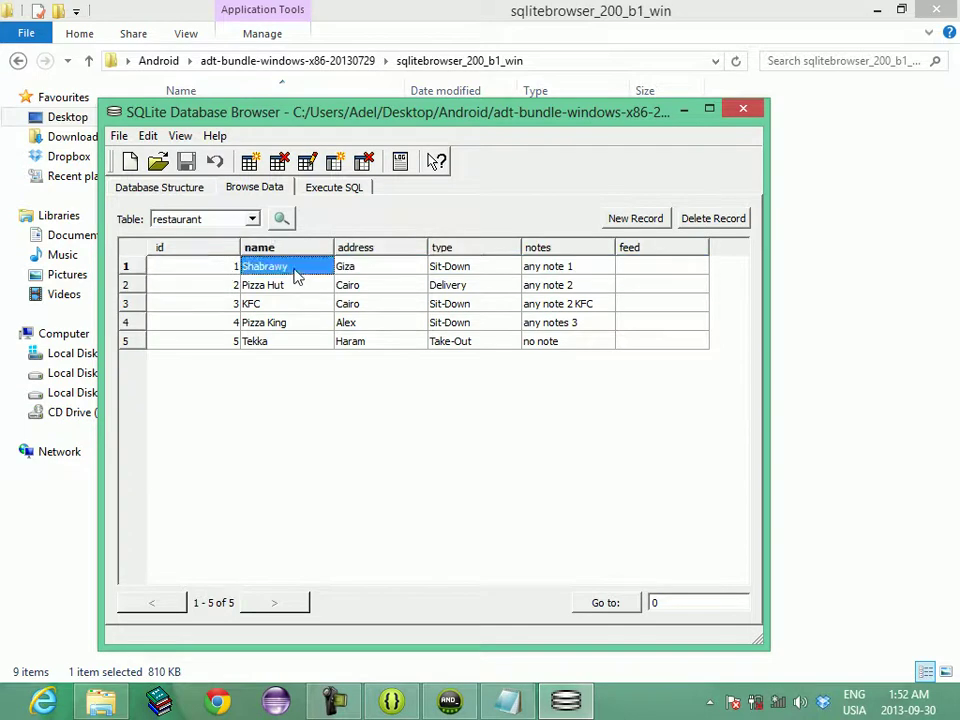
left_click(373, 275)
left_click_drag(462, 269, 560, 269)
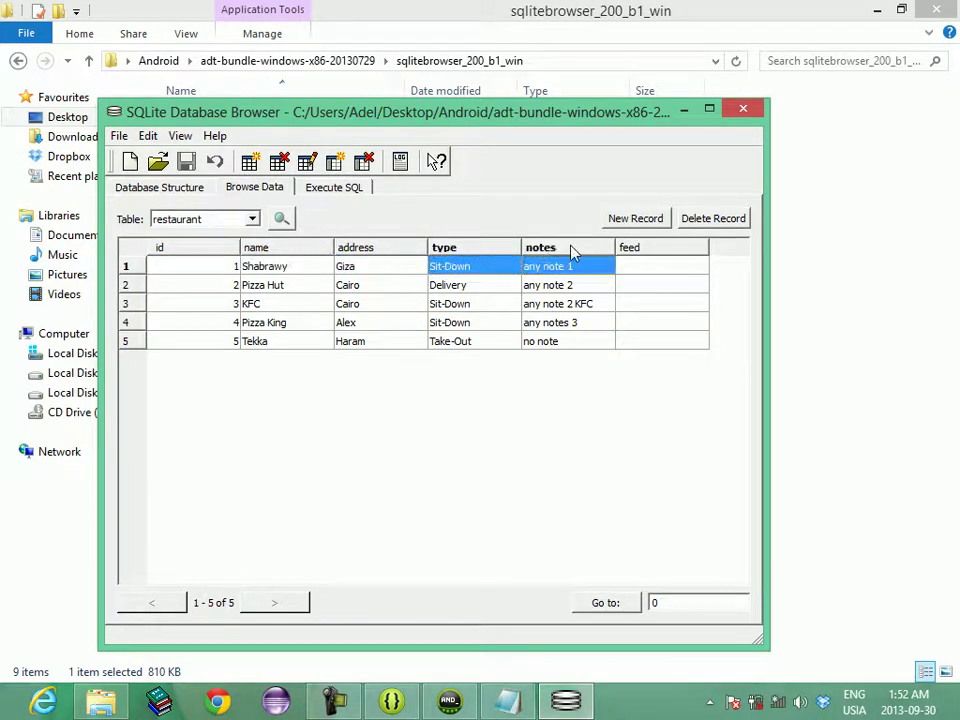
left_click(647, 250)
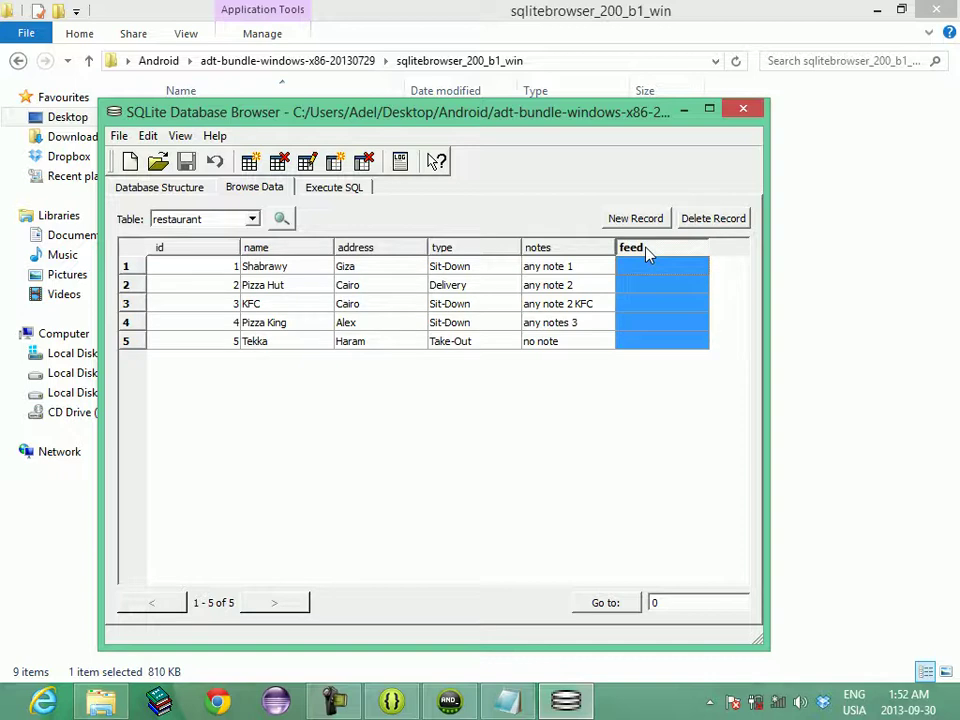
left_click(465, 384)
left_click(315, 387)
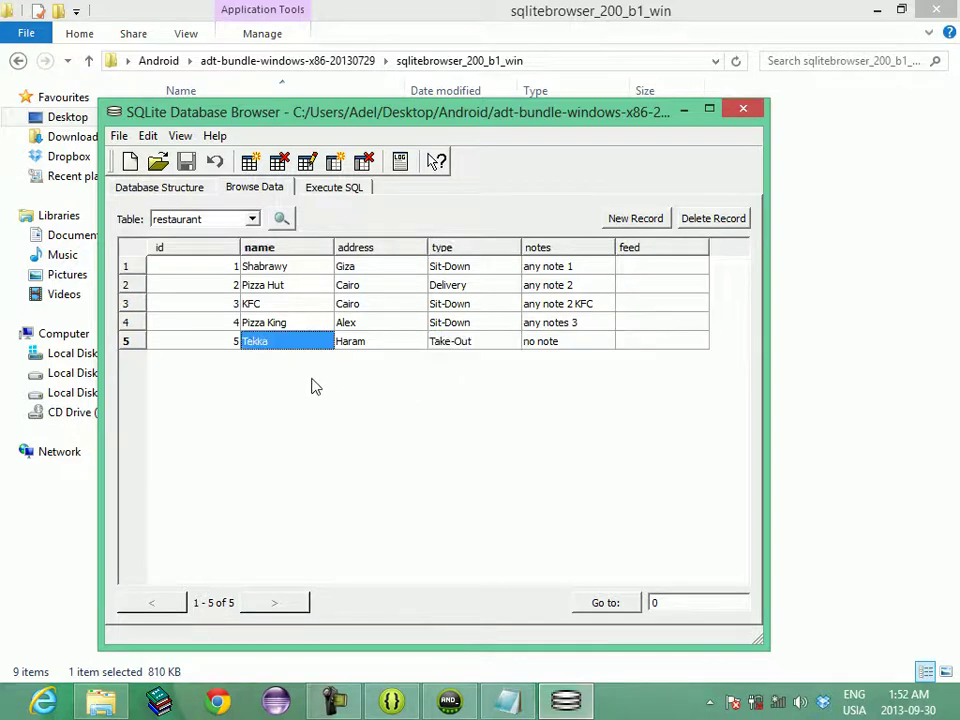
Add a blank record to the restaurant table and delete that record again
left_click(622, 222)
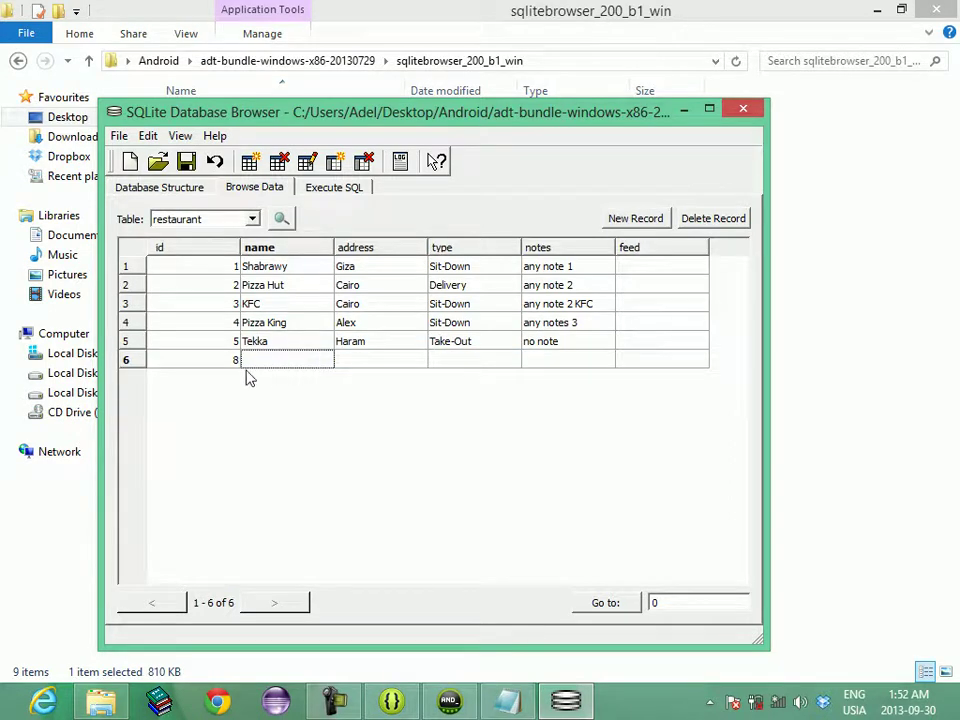
left_click(138, 360)
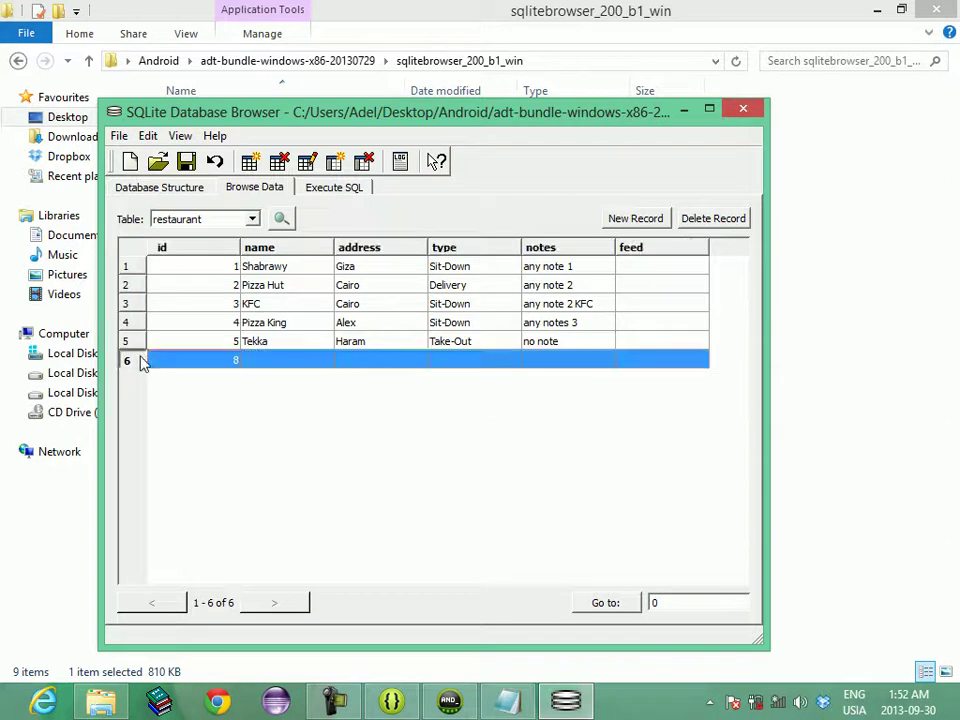
left_click(692, 225)
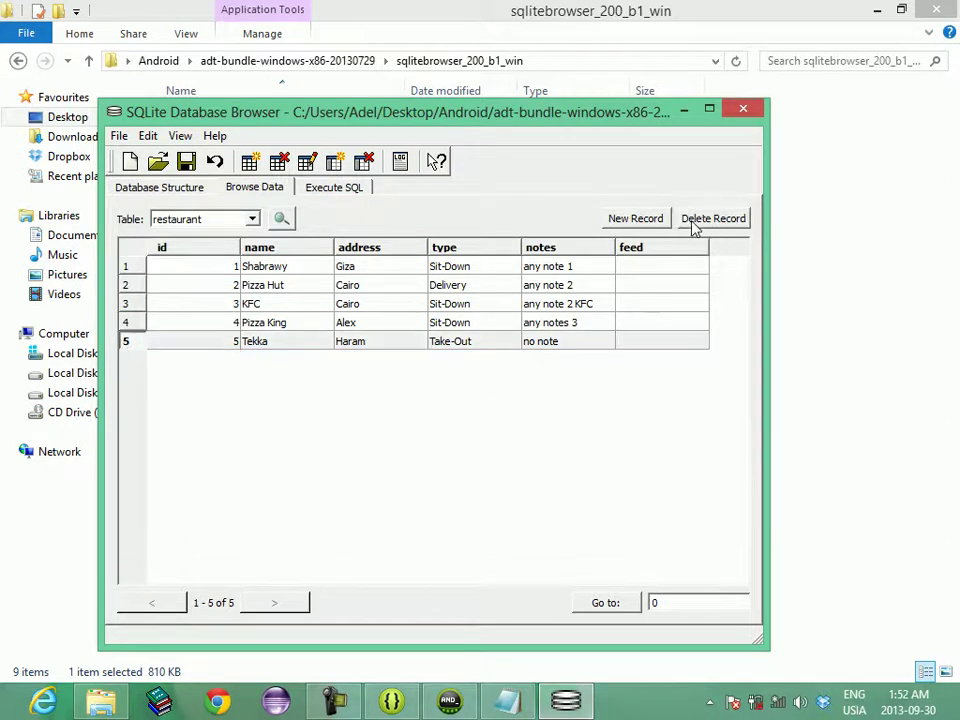
View the SQL execution page and start a new table named testTable
left_click(345, 188)
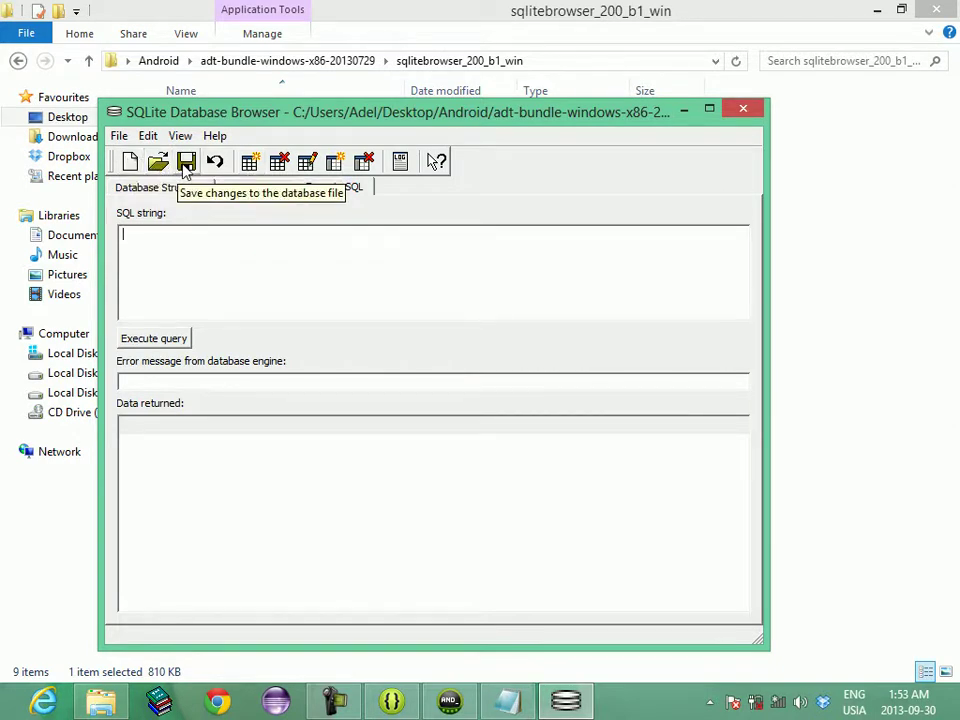
left_click(250, 165)
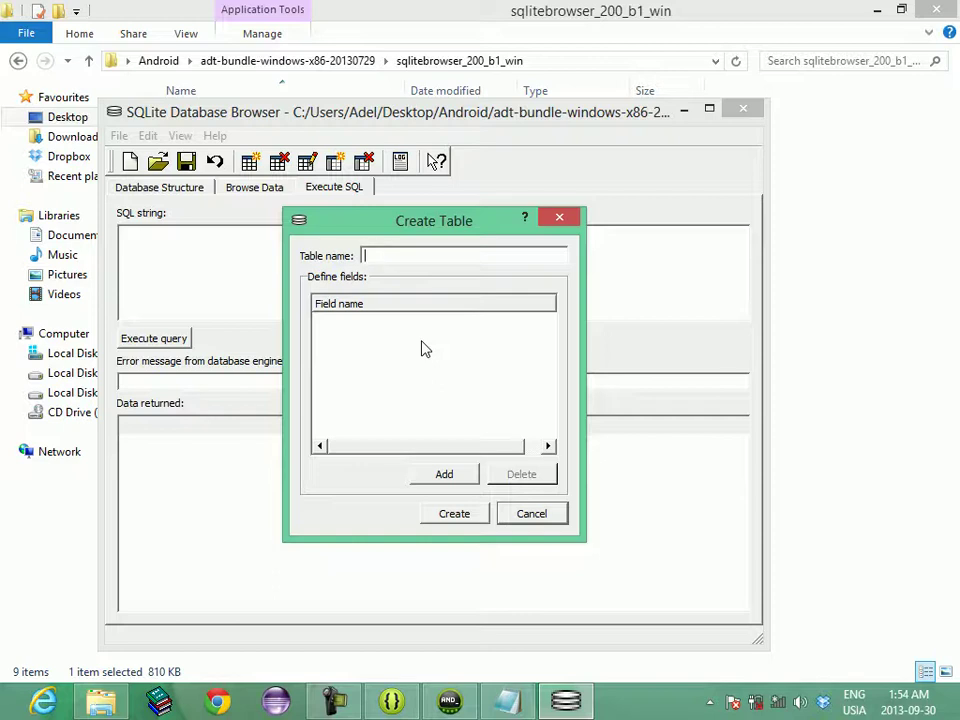
type("testTable")
Add a field named Col1 of type INTEGER PRIMARY KEY to testTable
left_click(446, 473)
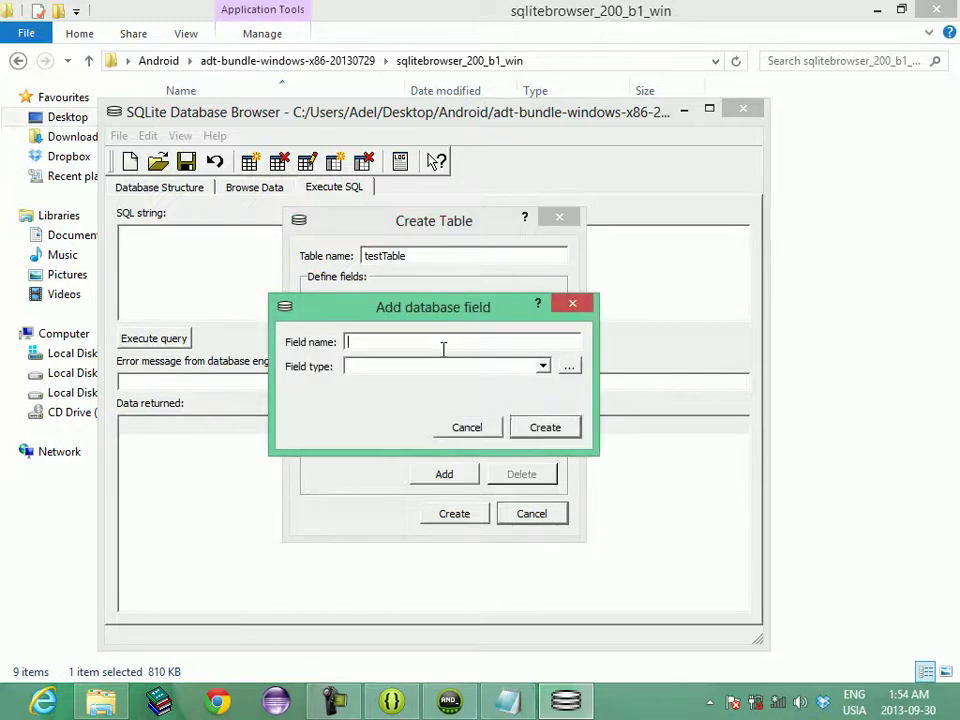
type("Col1")
left_click(542, 367)
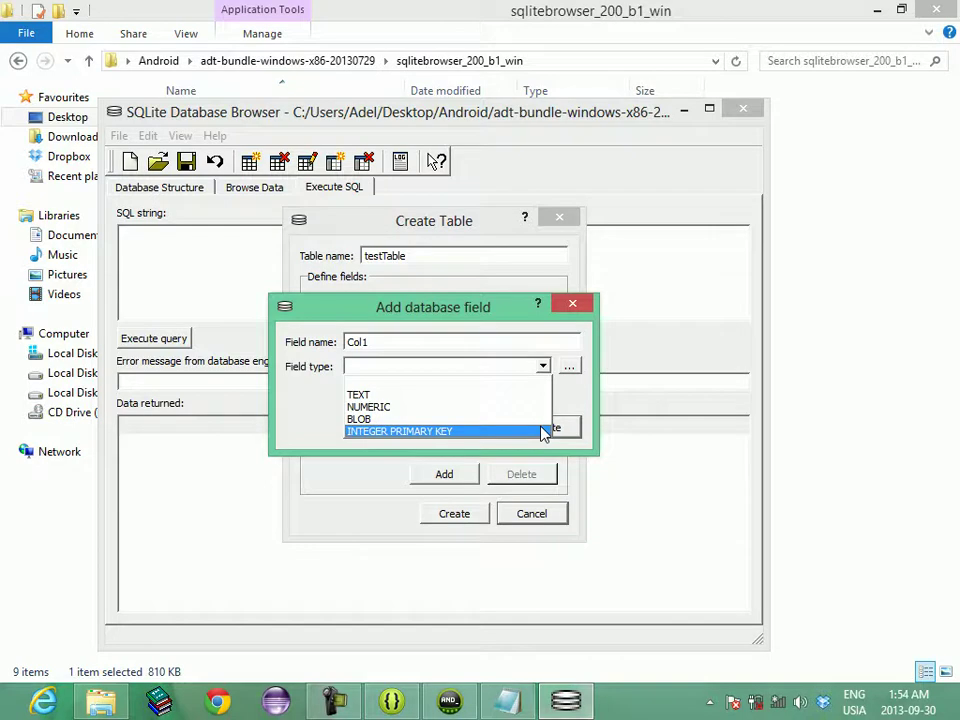
key("Up")
key("Up")
key("Up")
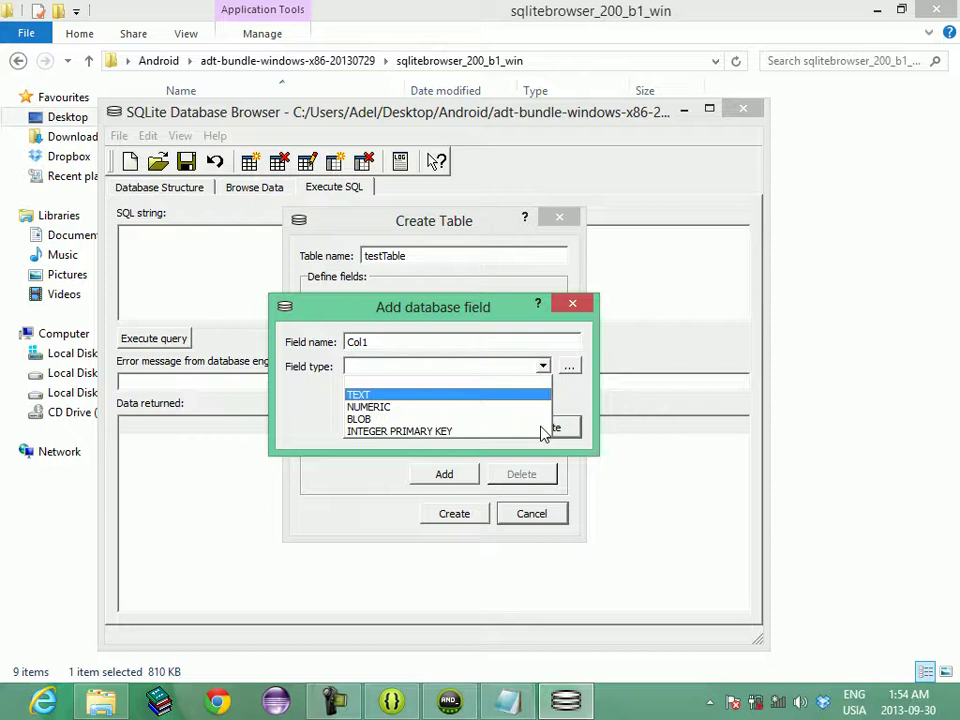
key("Down")
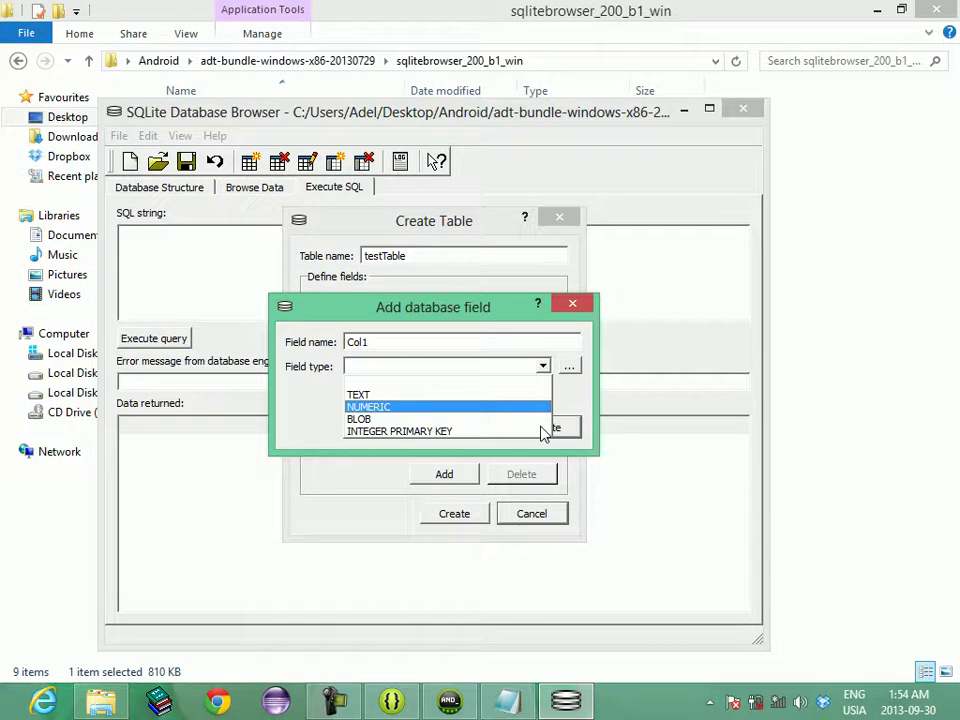
key("Up")
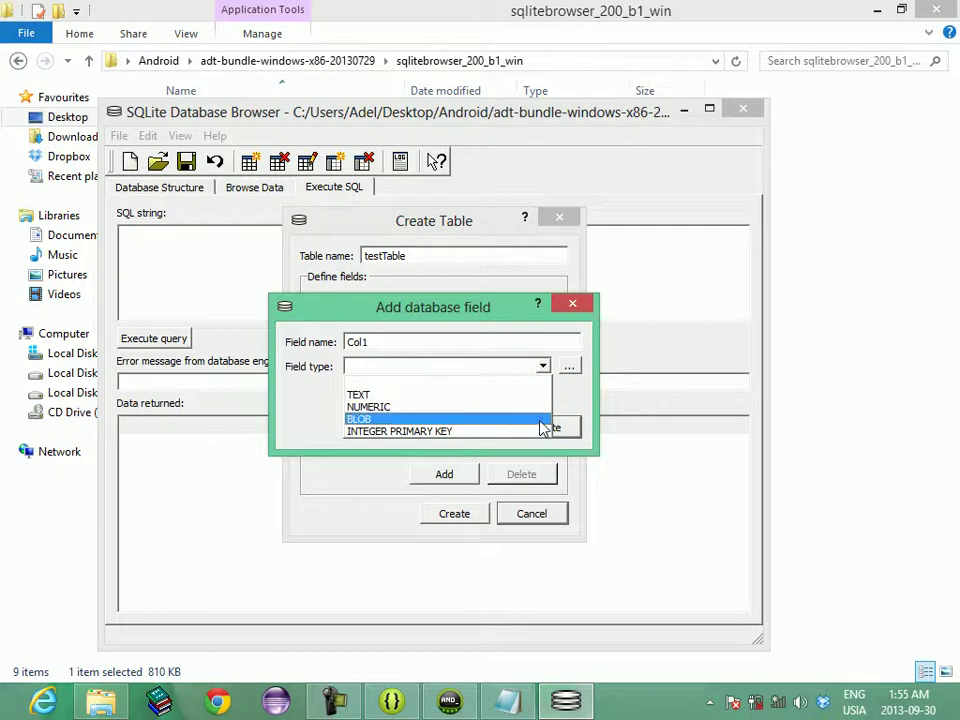
left_click(537, 431)
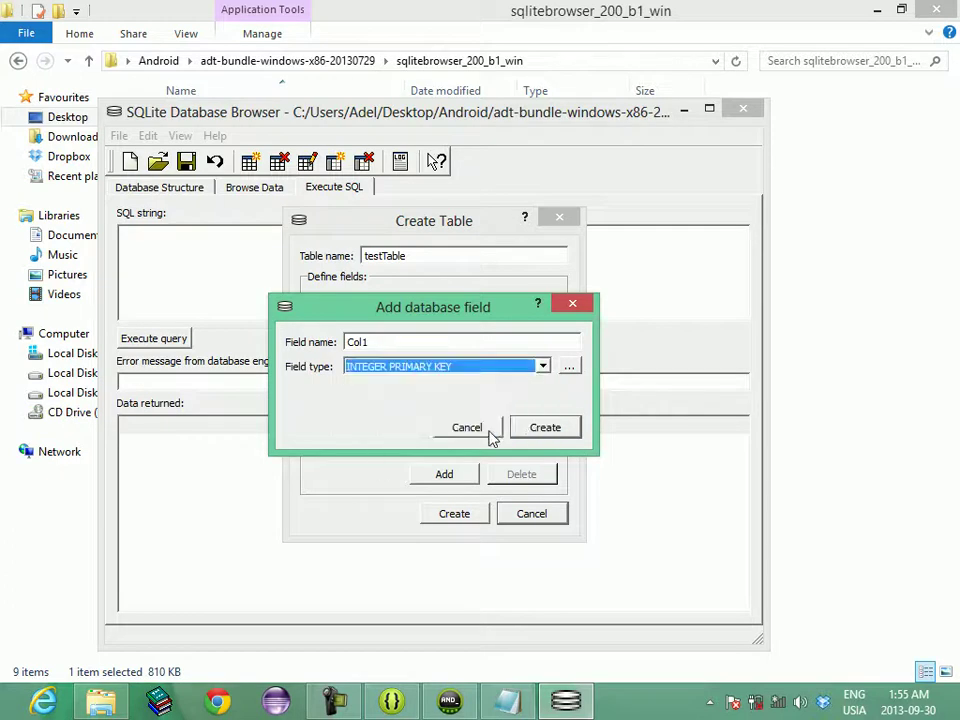
left_click(533, 427)
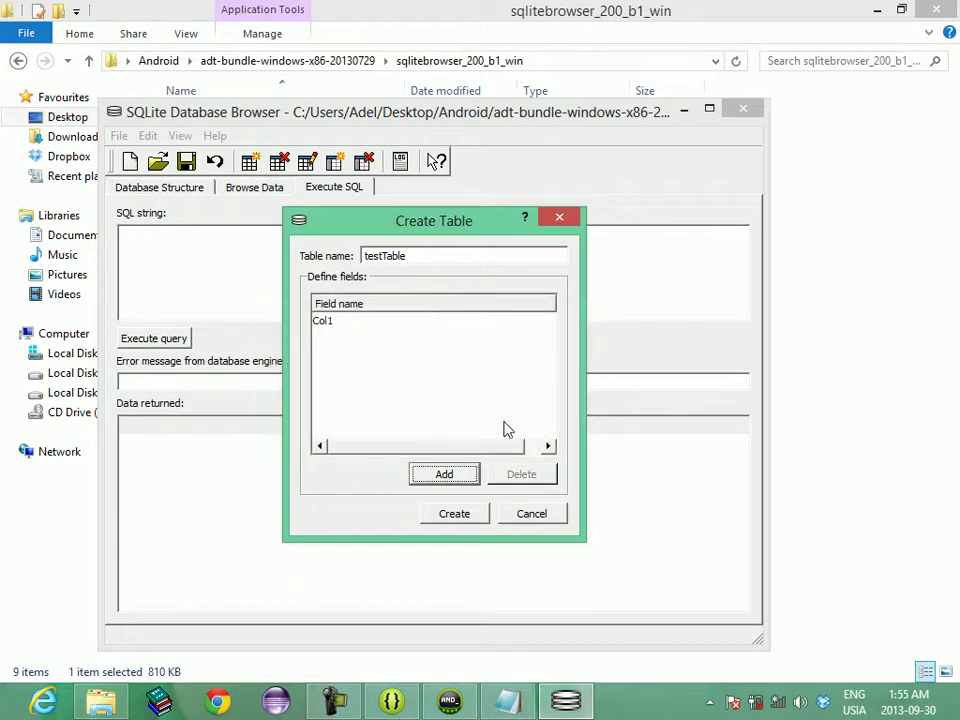
Add a second field named Col2 of type TEXT and create the table
left_click(444, 474)
type("Col2")
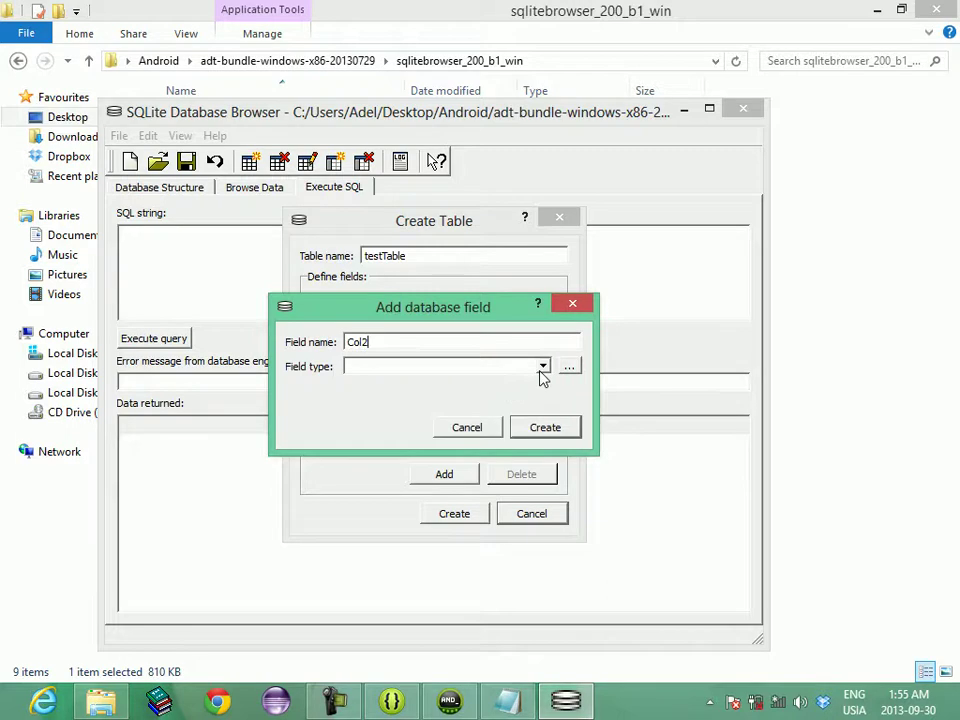
left_click(542, 367)
left_click(519, 401)
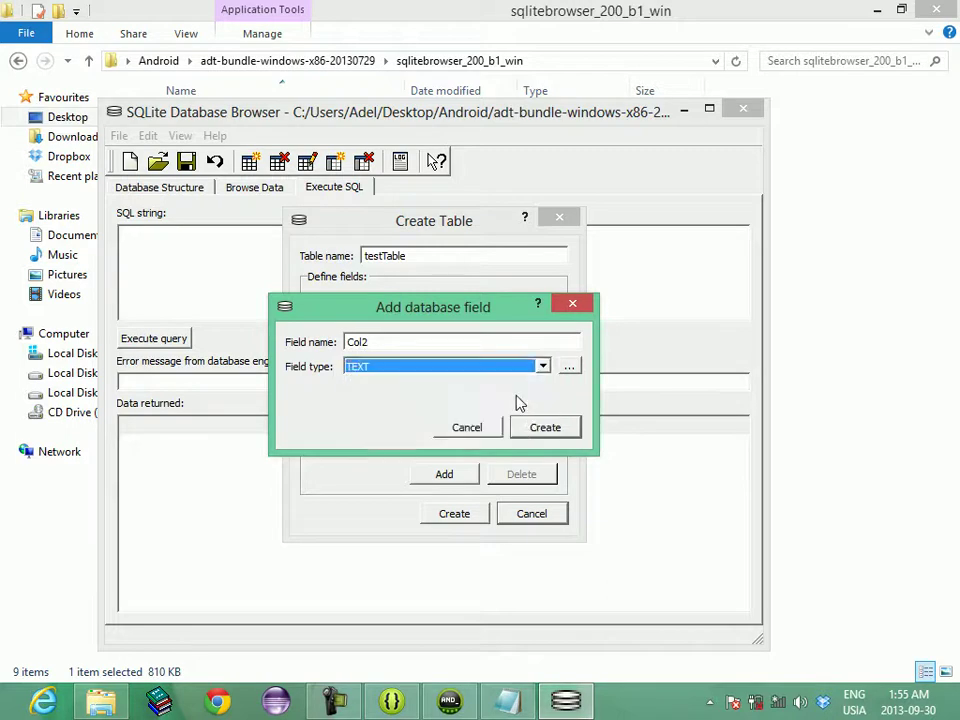
left_click(533, 433)
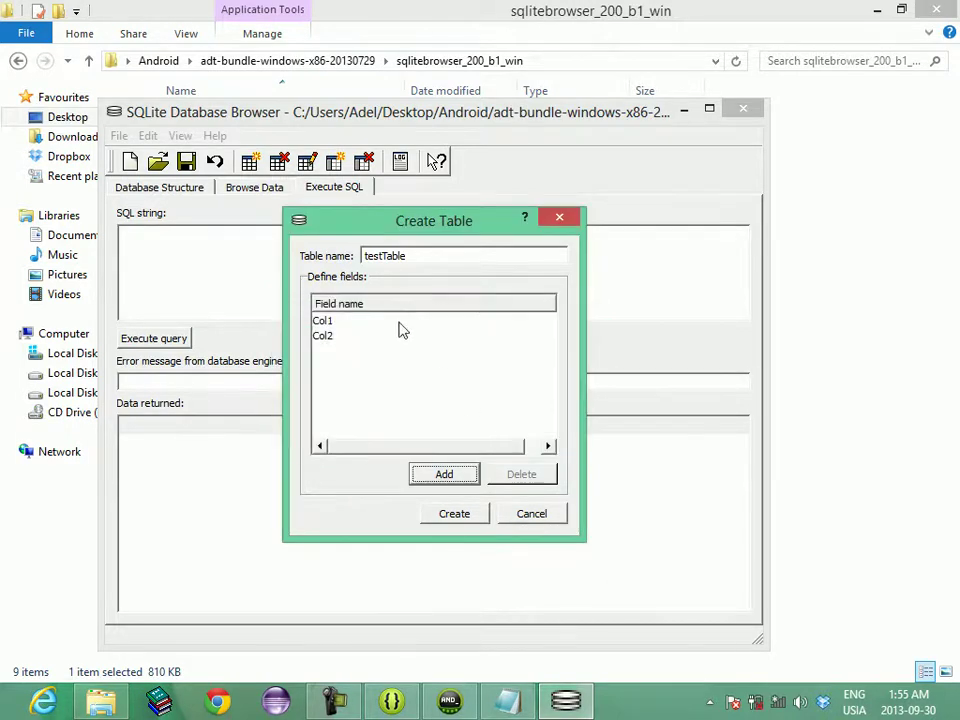
left_click(456, 518)
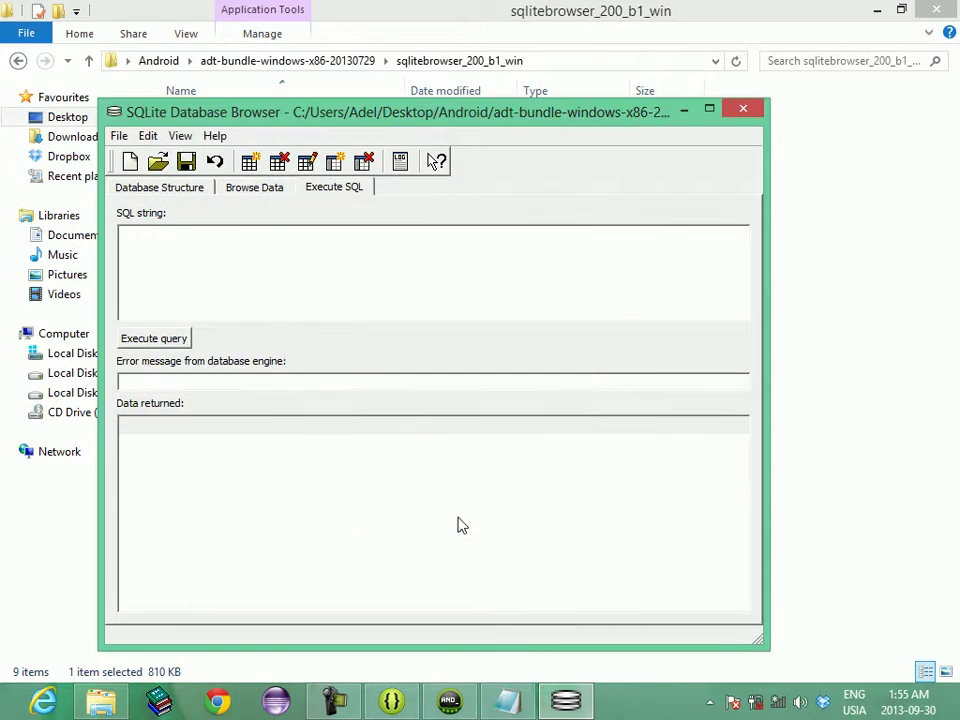
Return to the database structure and expand testTable to check its fields
left_click(124, 191)
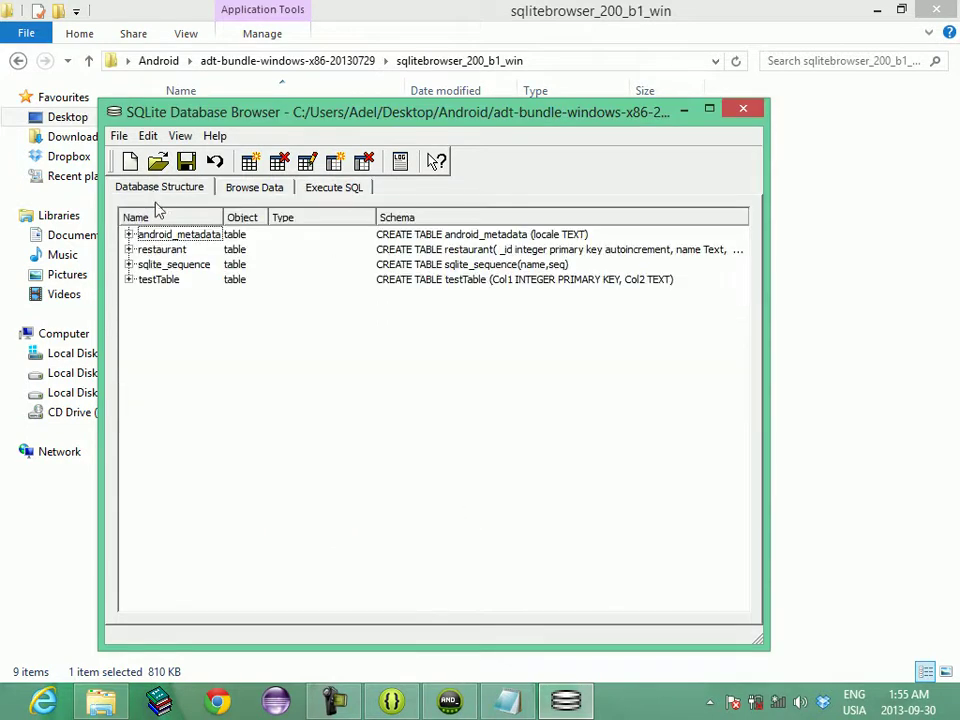
double_click(160, 265)
double_click(160, 266)
double_click(156, 281)
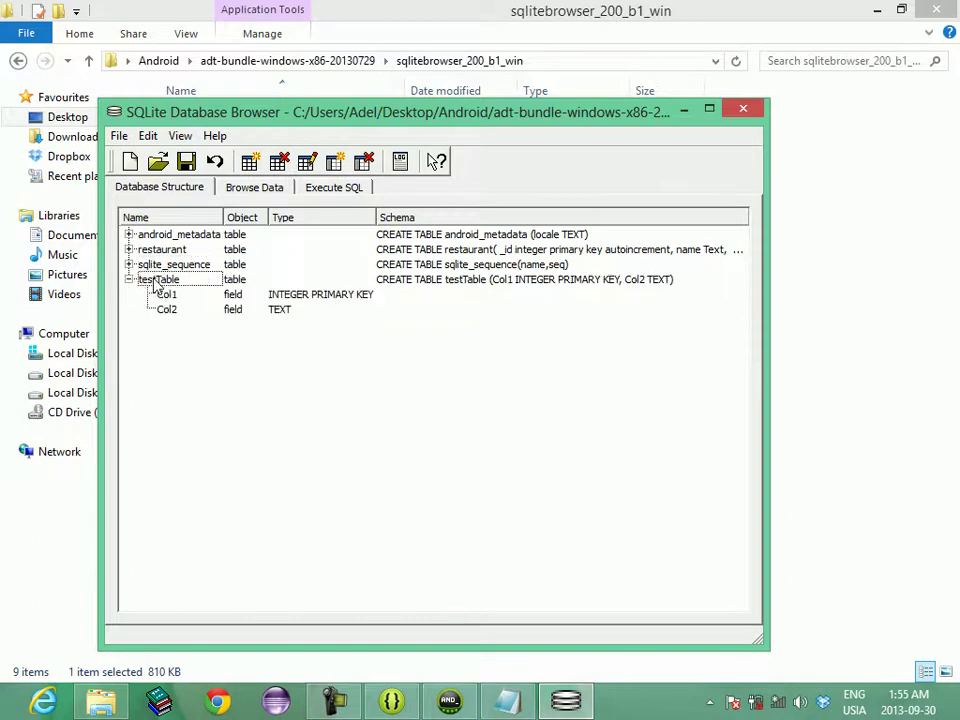
left_click(164, 296)
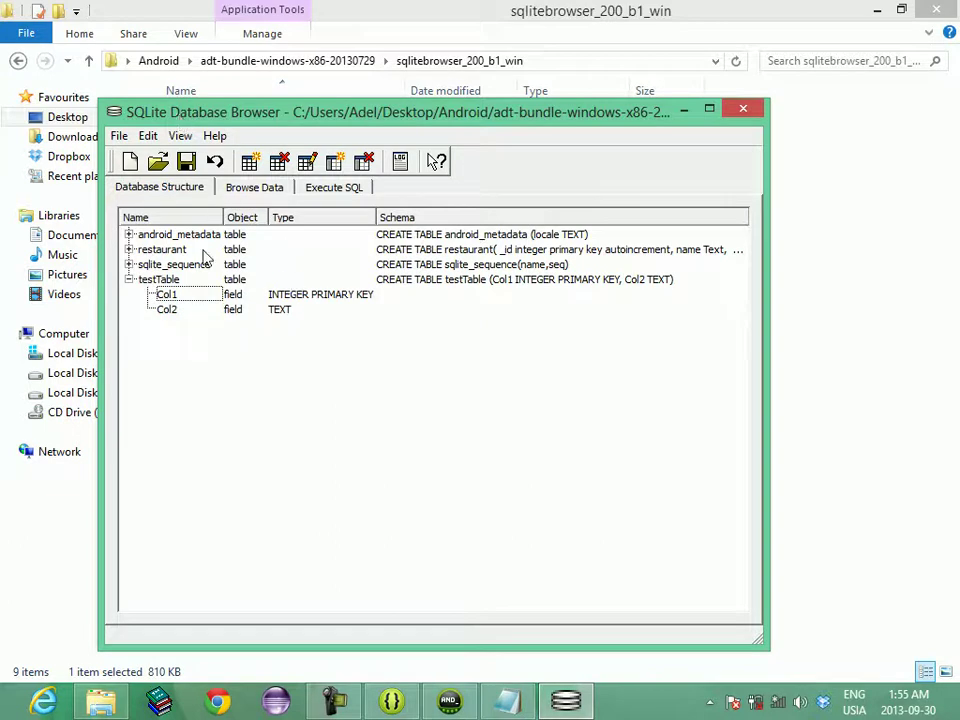
Review the SQL log of statements submitted by the Application, and close the log
left_click(399, 162)
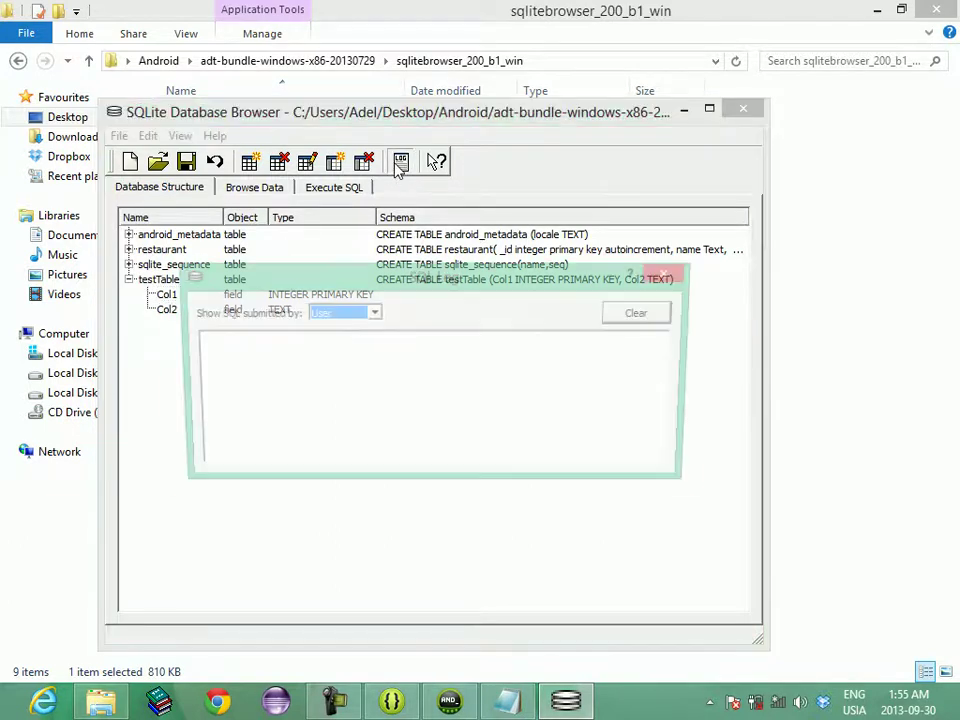
left_click(373, 314)
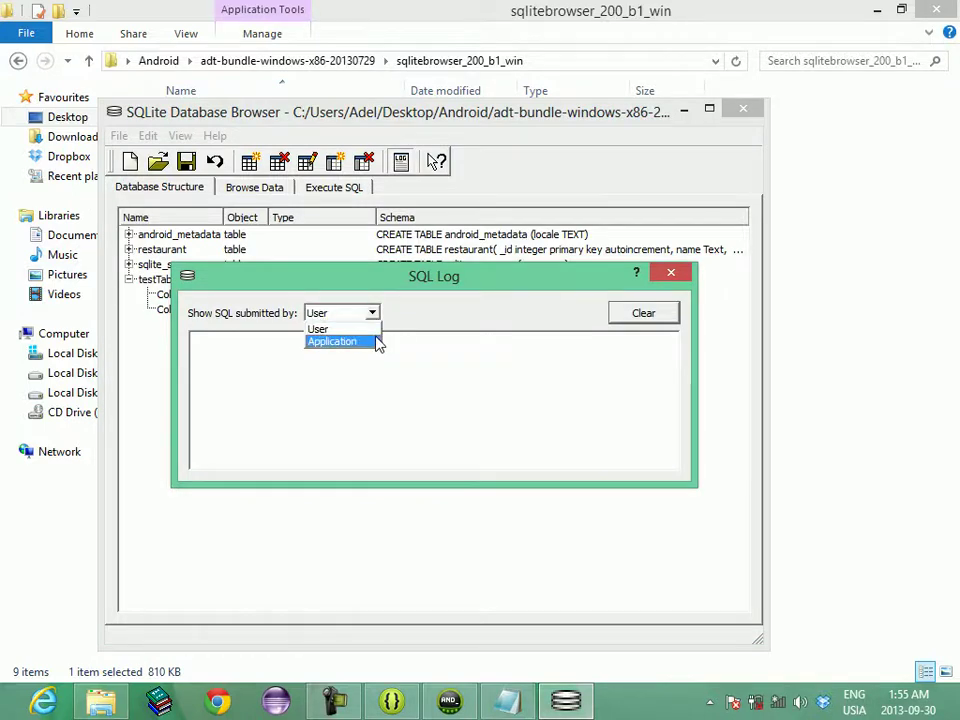
left_click(378, 343)
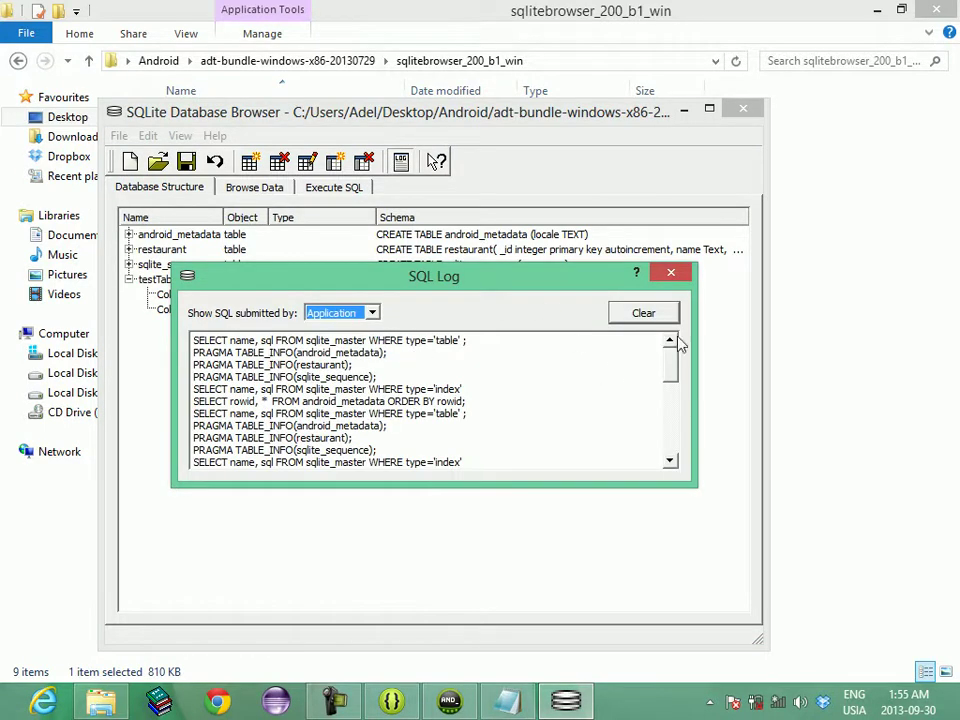
left_click_drag(671, 377, 677, 440)
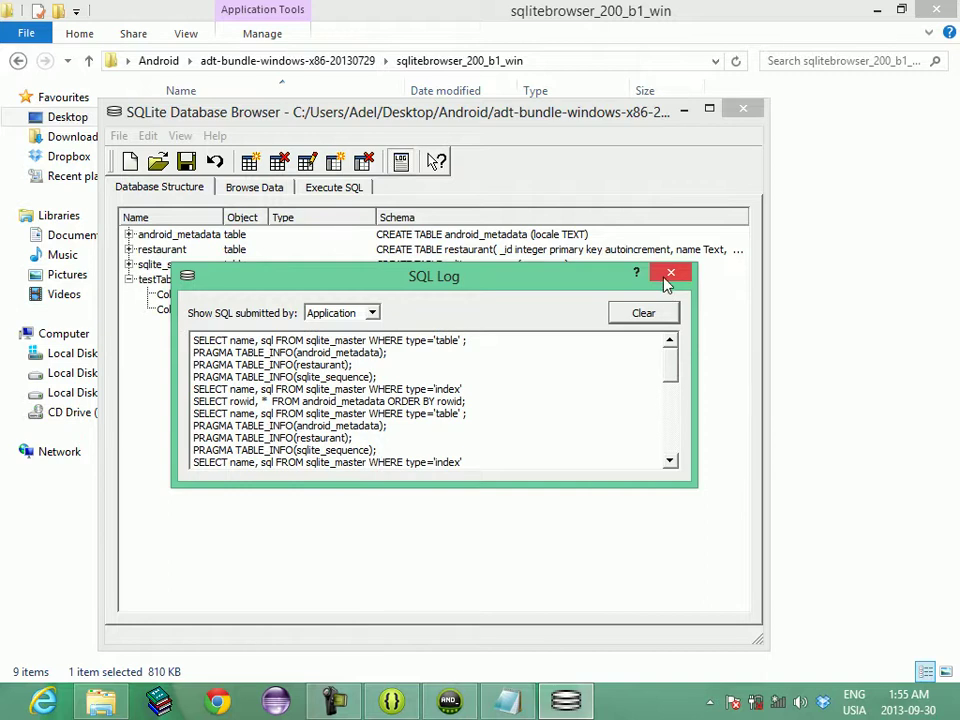
left_click(671, 273)
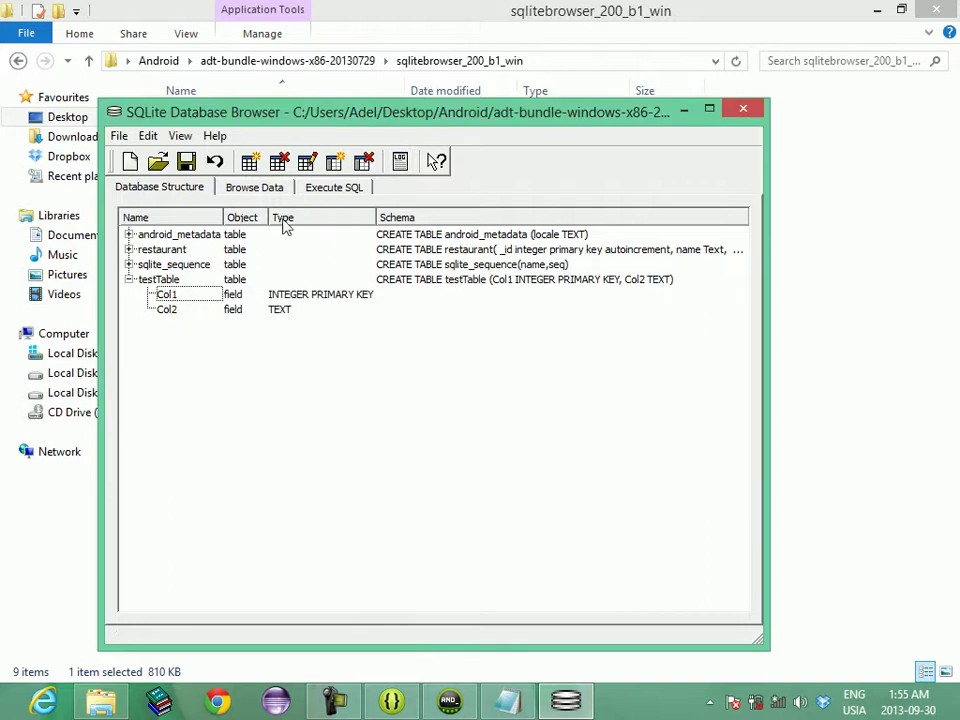
left_click(202, 283)
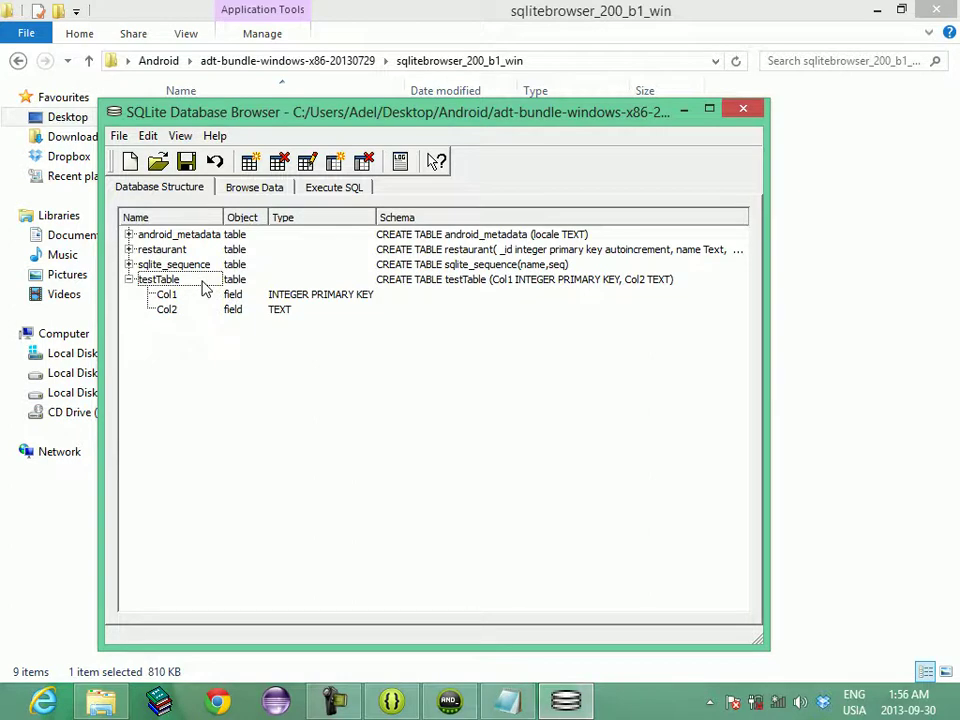
left_click(181, 137)
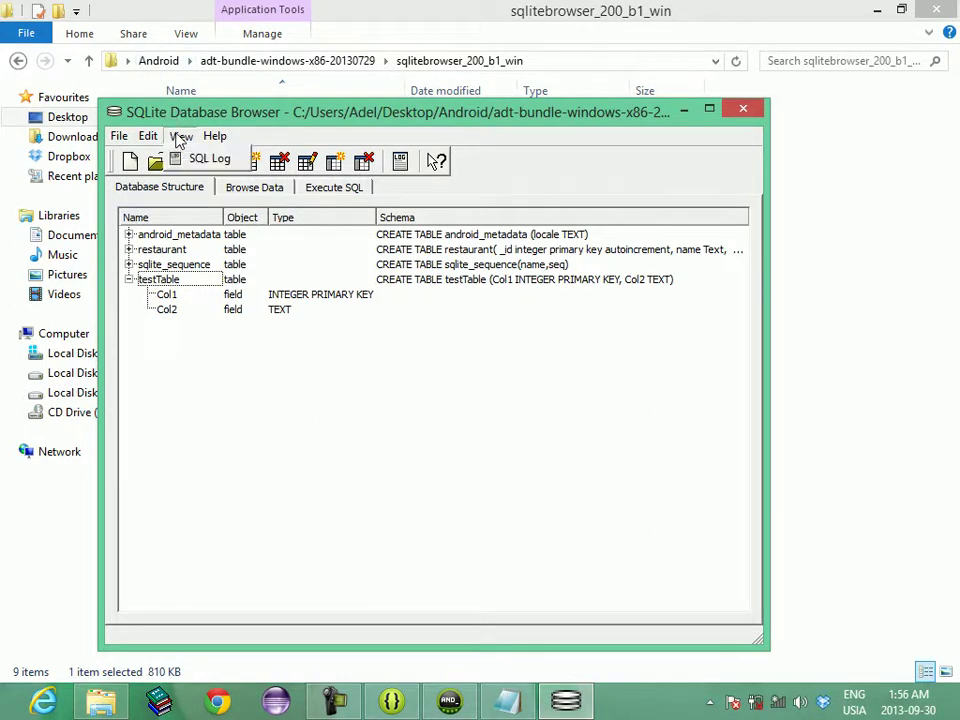
Review the database browser's preferences and close them without saving
mouse_move(150, 141)
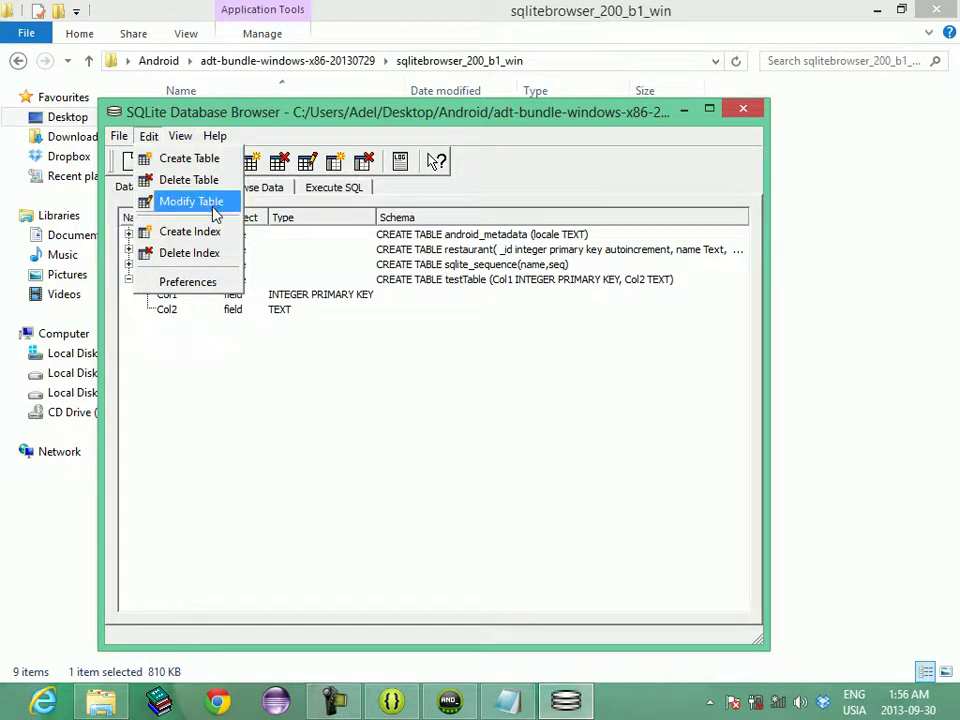
left_click(228, 286)
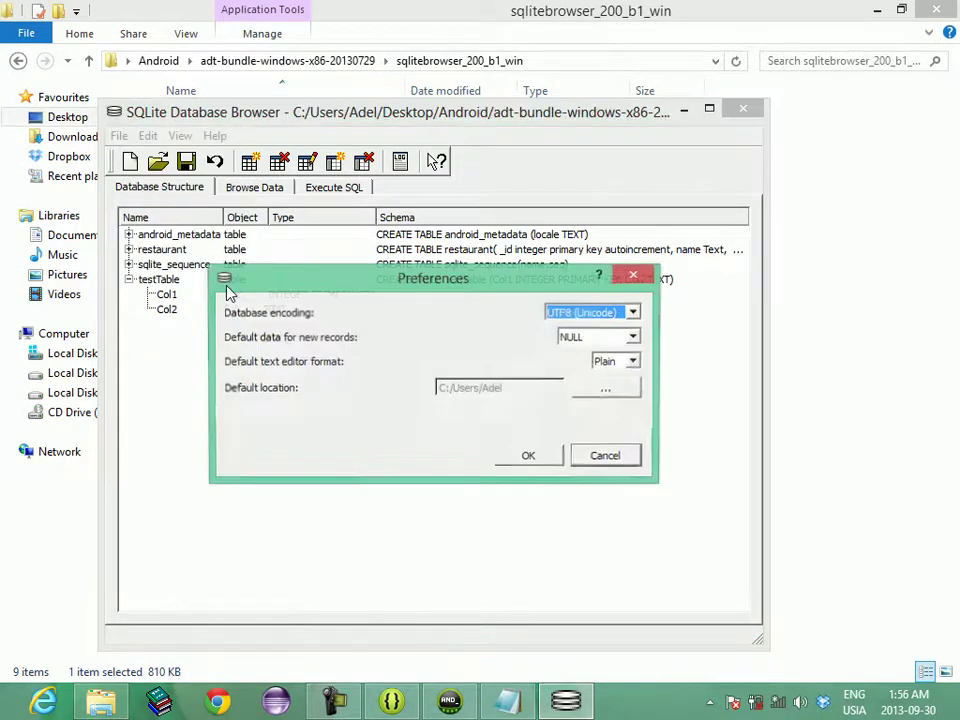
left_click(586, 462)
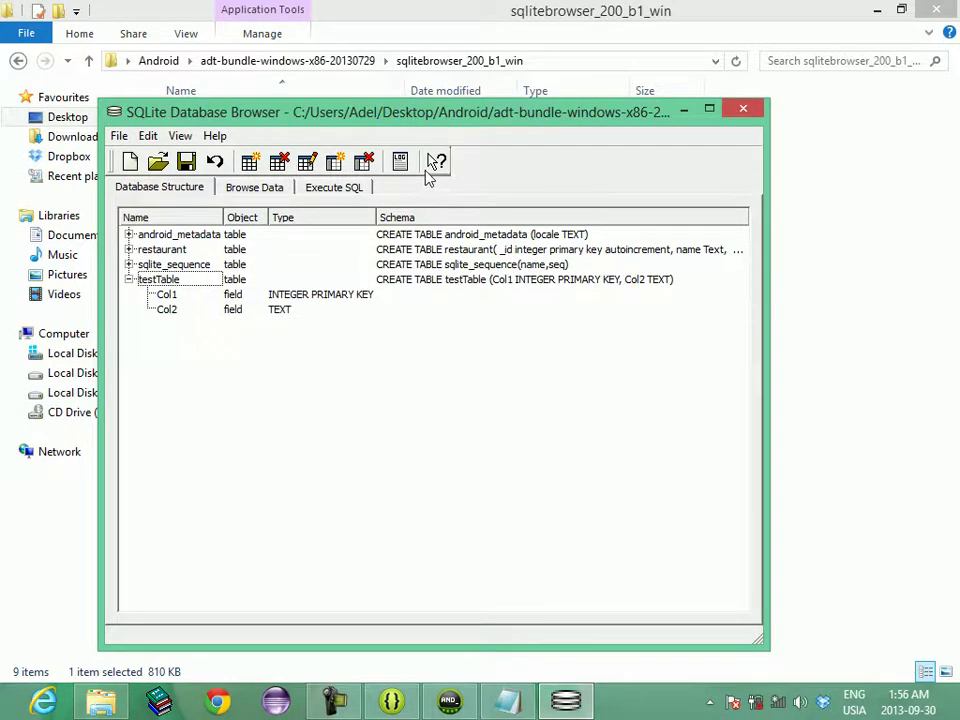
Glance at the SQL execution and data browsing views, and expand the restaurant table in the database structure
left_click(355, 190)
left_click(229, 197)
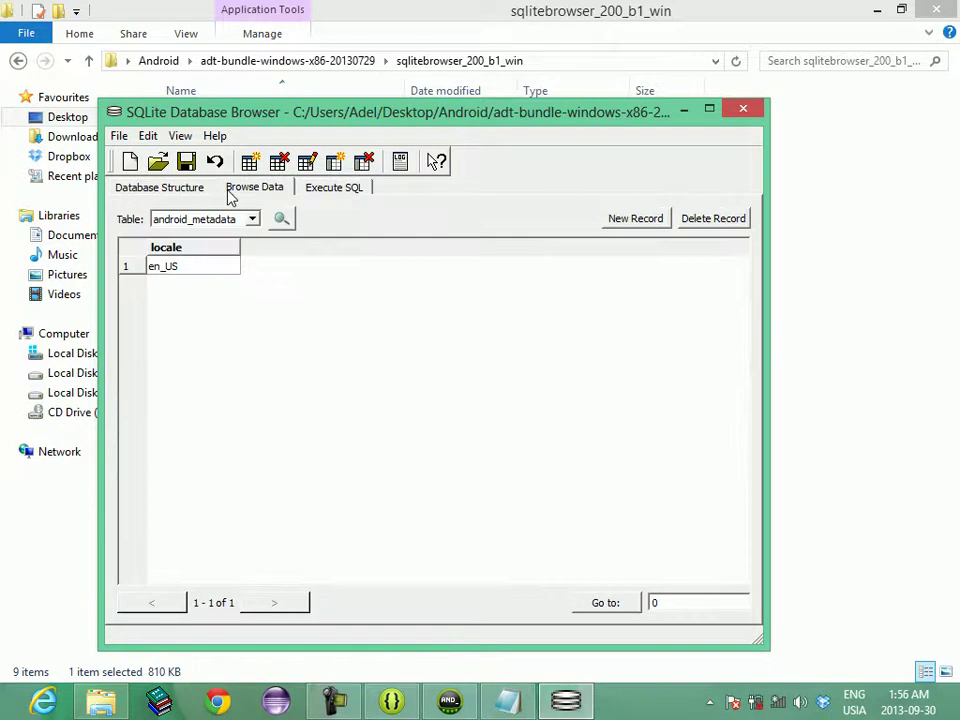
left_click(199, 194)
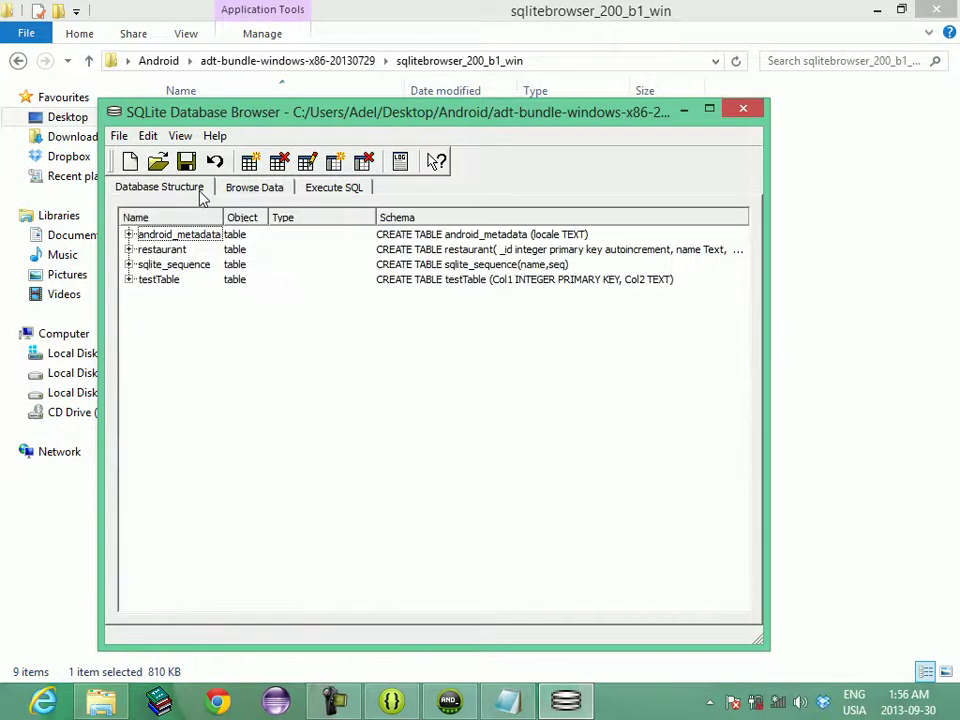
double_click(185, 252)
Look at the empty SQL query view, and browse the records of the restaurant table
left_click(360, 190)
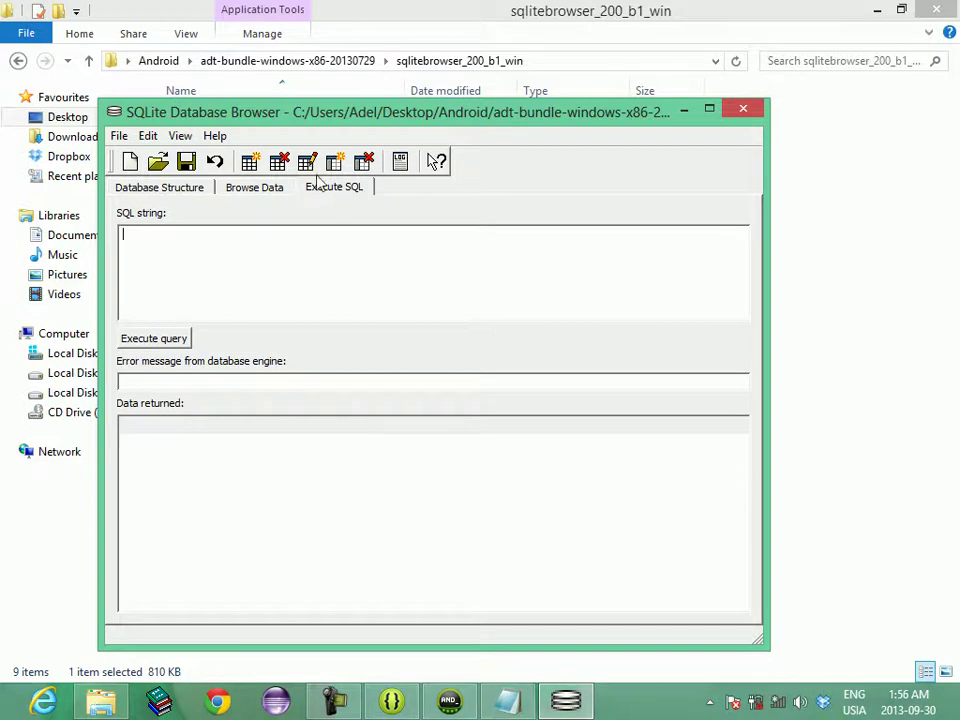
left_click(288, 192)
left_click(252, 219)
left_click(243, 250)
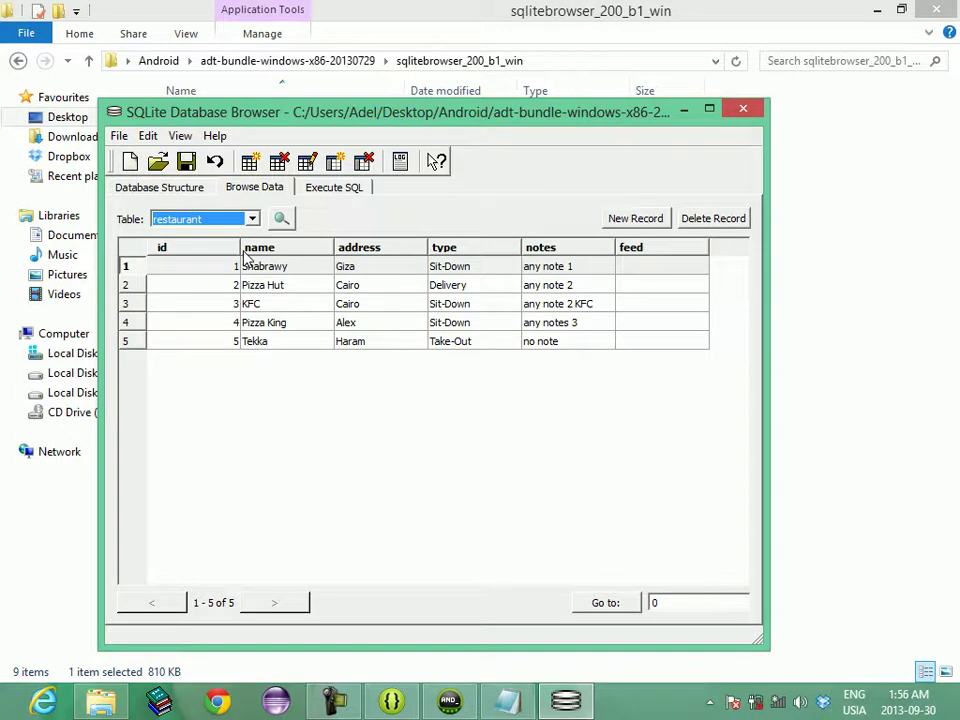
Switch to ADT and change from the DDMS perspective to the Java perspective to return to the Detail.java code
key("alt+Tab")
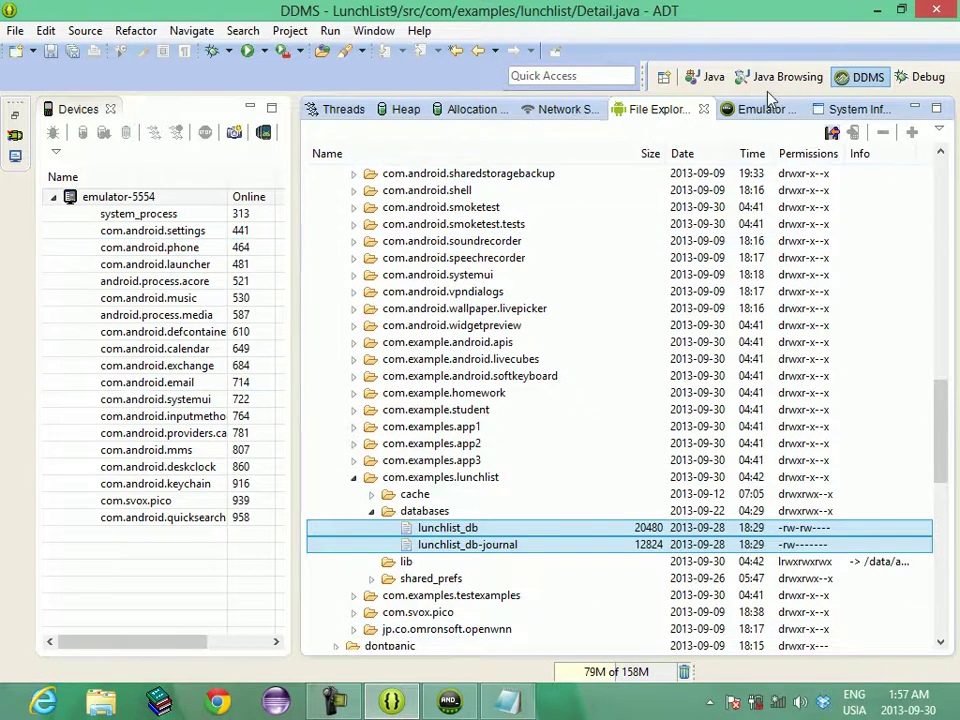
left_click(714, 79)
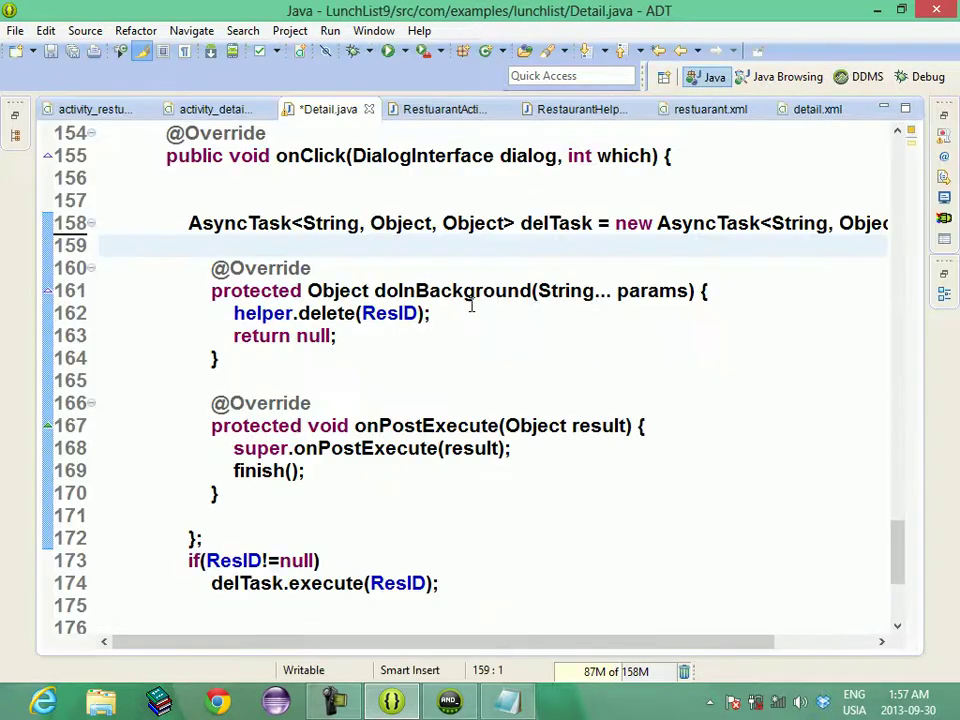